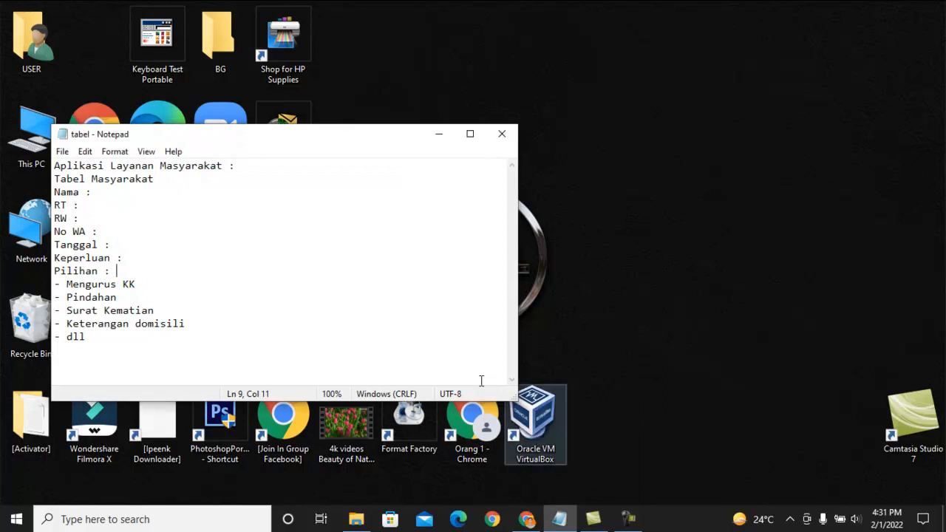
Review the tabel note's application title, Masyarakat table fields from Nama to Keperluan, and the listed Pilihan options
drag(238, 131, 418, 124)
click(401, 190)
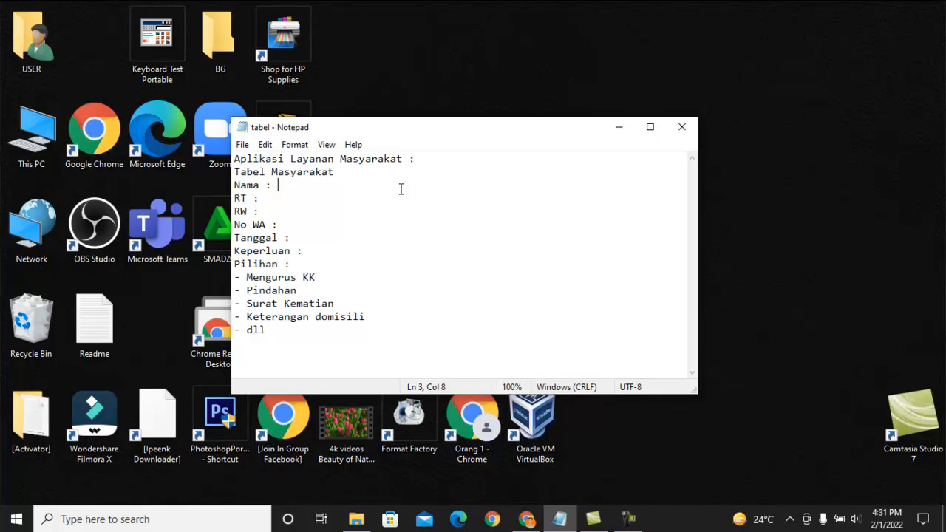
mouse_move(340, 171)
mouse_down()
mouse_move(272, 171)
mouse_move(349, 171)
mouse_up()
click(272, 171)
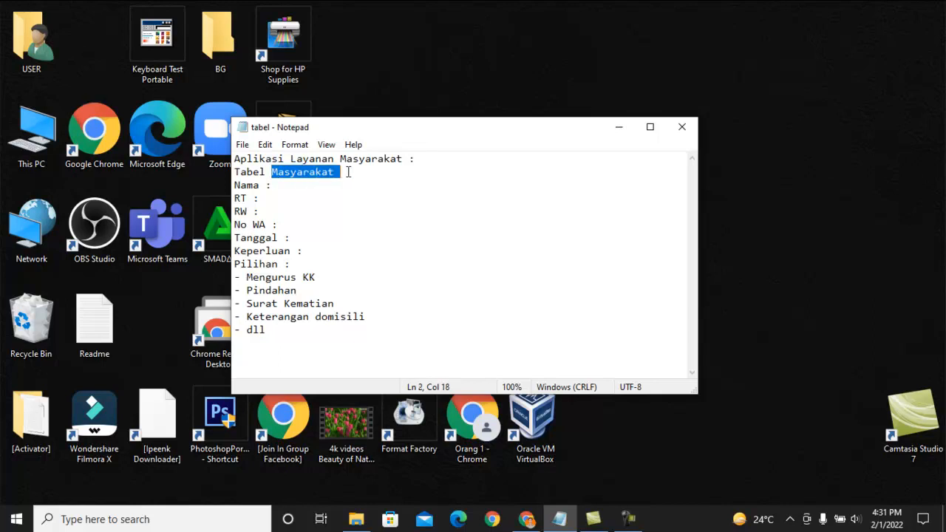
click(252, 185)
click(247, 198)
click(247, 212)
double_click(258, 225)
click(271, 237)
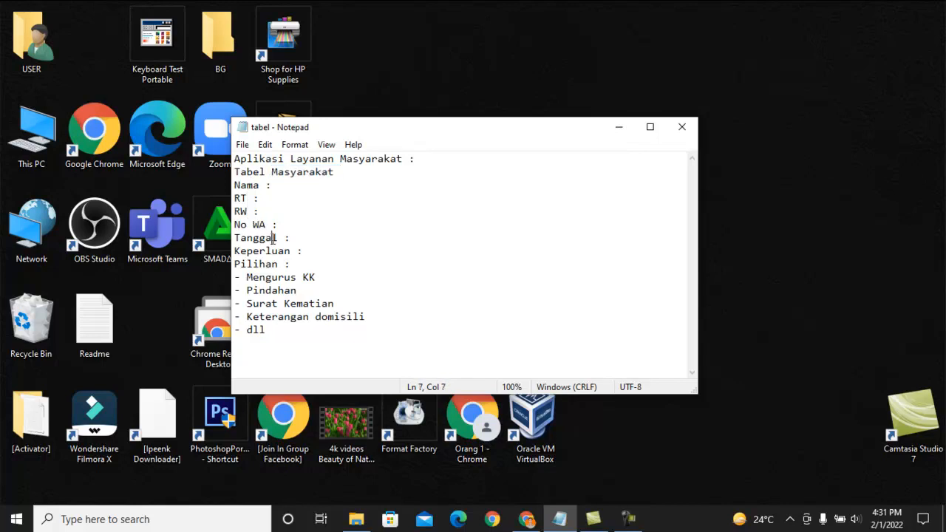
click(236, 252)
drag(236, 252, 303, 252)
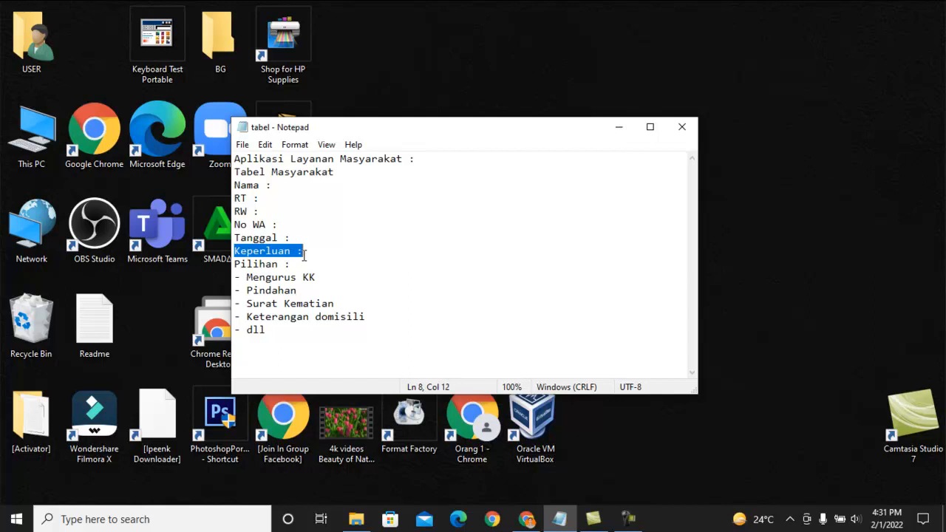
click(324, 255)
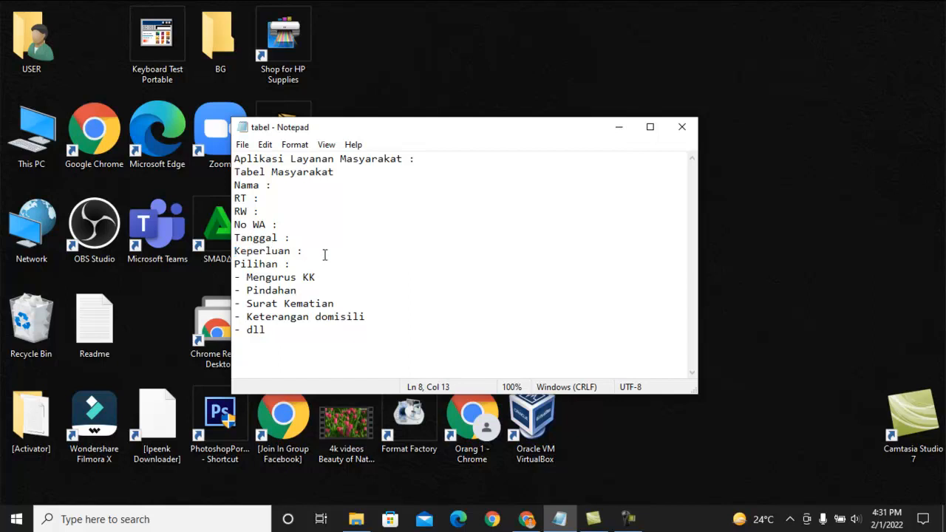
click(279, 185)
click(309, 251)
Search Windows for xamp, open the XAMPP Control Panel and move its window toward the middle of the desktop
click(68, 519)
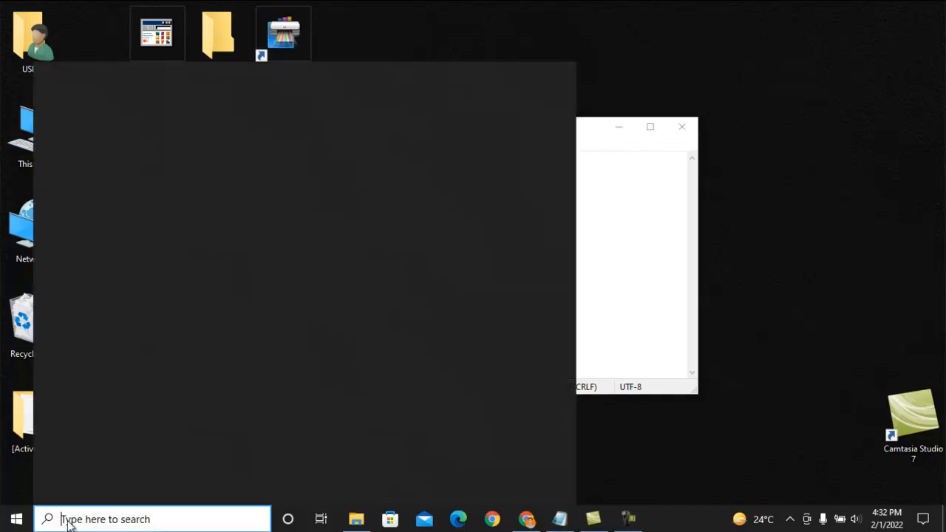
text(xamp)
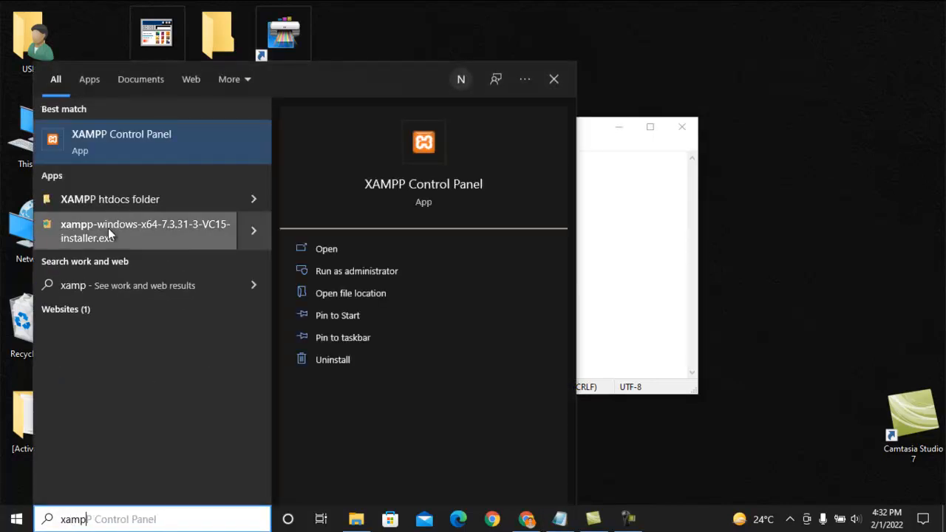
click(111, 140)
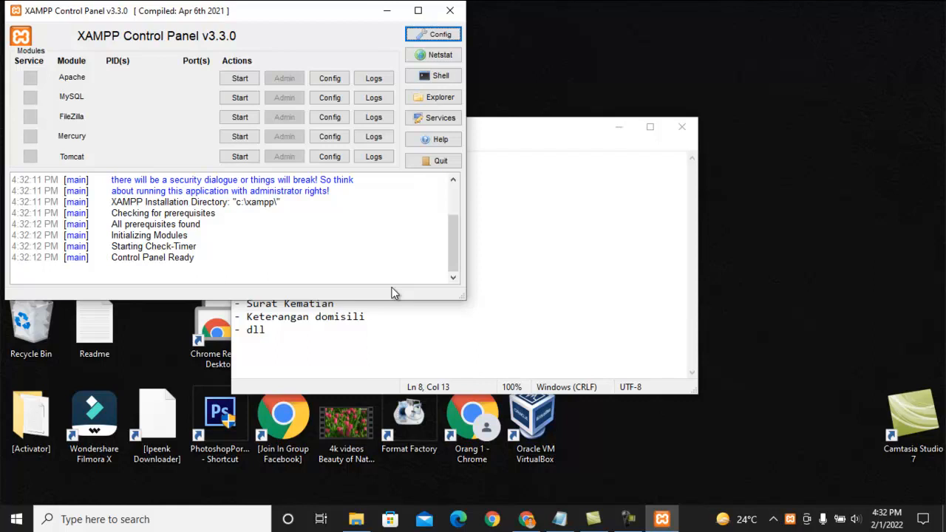
drag(243, 18, 509, 145)
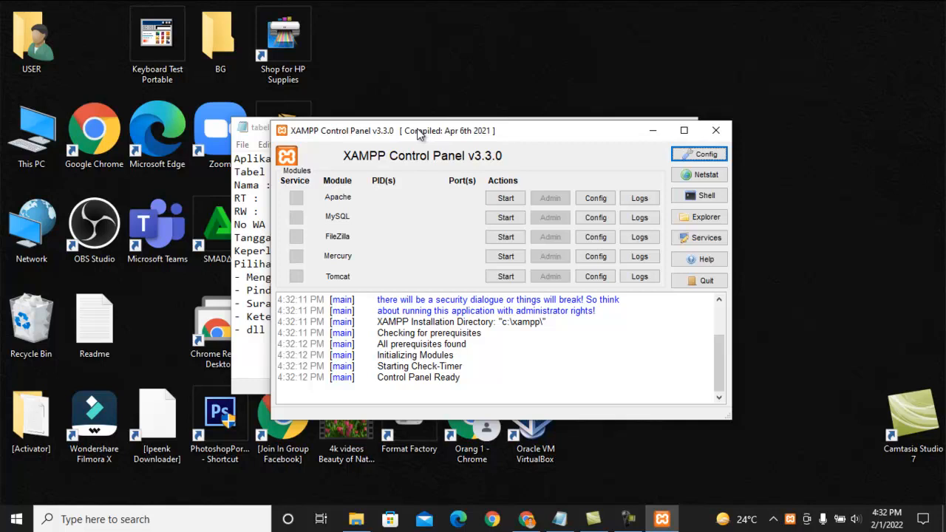
Start the Apache and MySQL modules and allow both through the Windows firewall on private networks
click(505, 198)
click(509, 218)
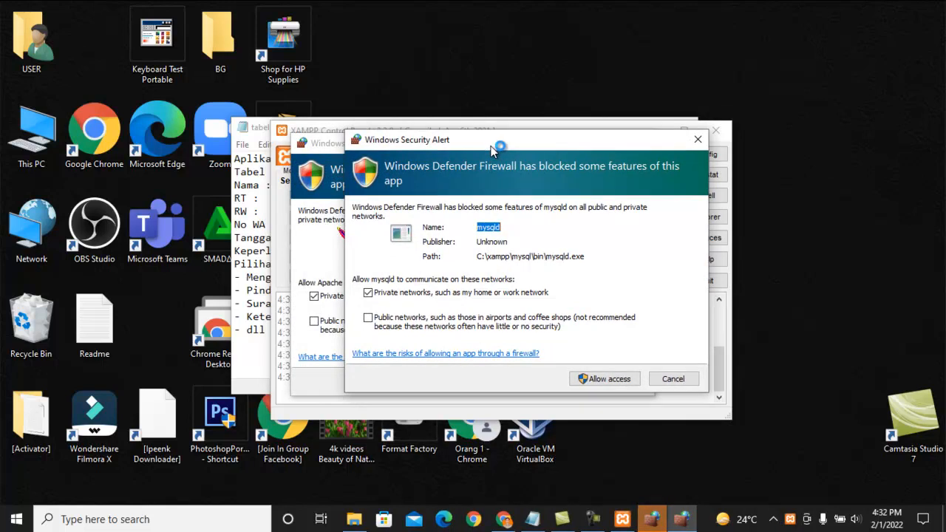
click(589, 381)
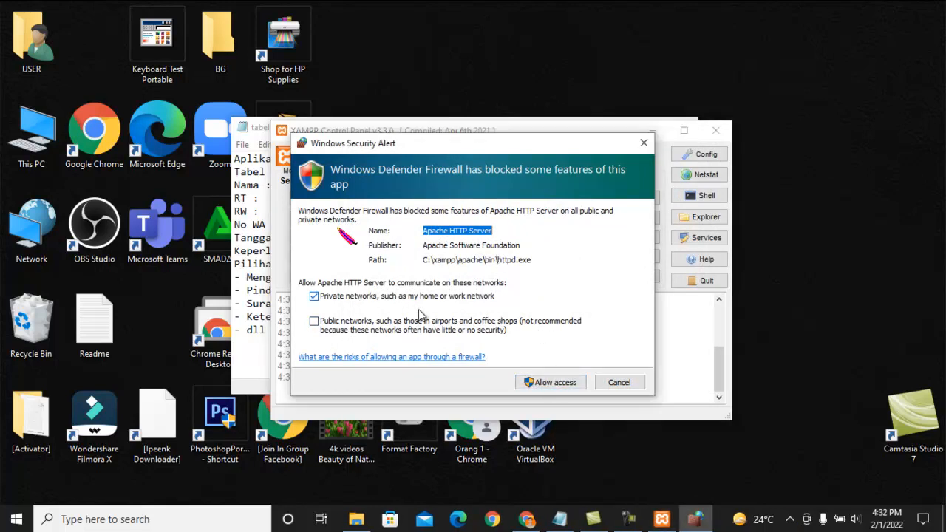
click(550, 387)
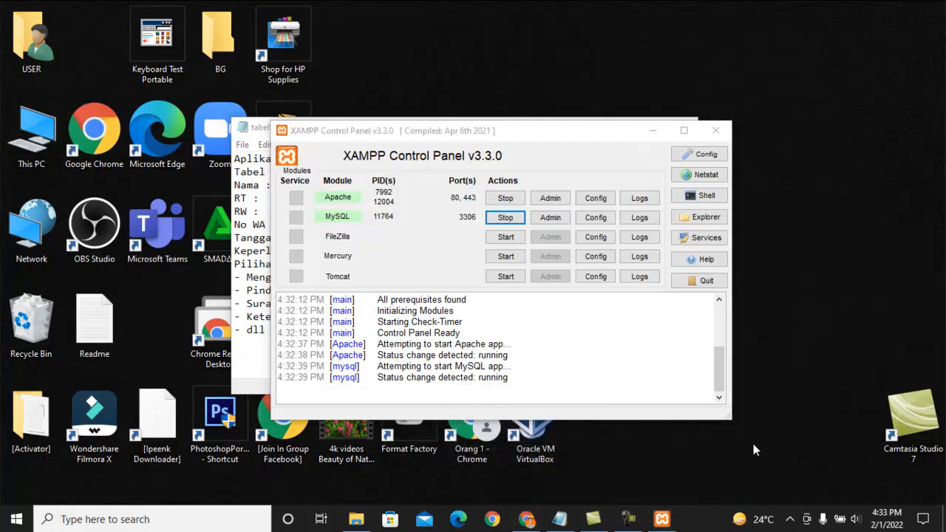
Disconnect the computer from its current wireless network and turn Wi-Fi off
click(790, 519)
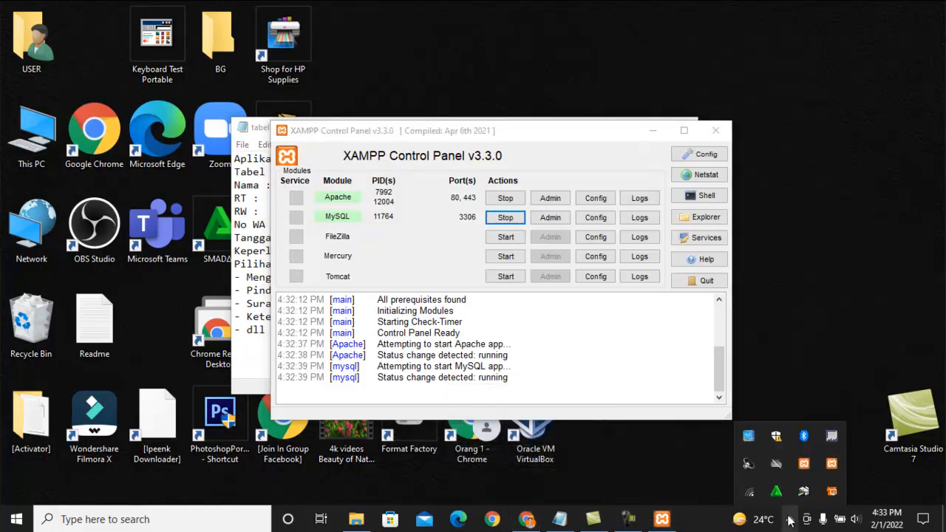
right_click(750, 491)
click(750, 502)
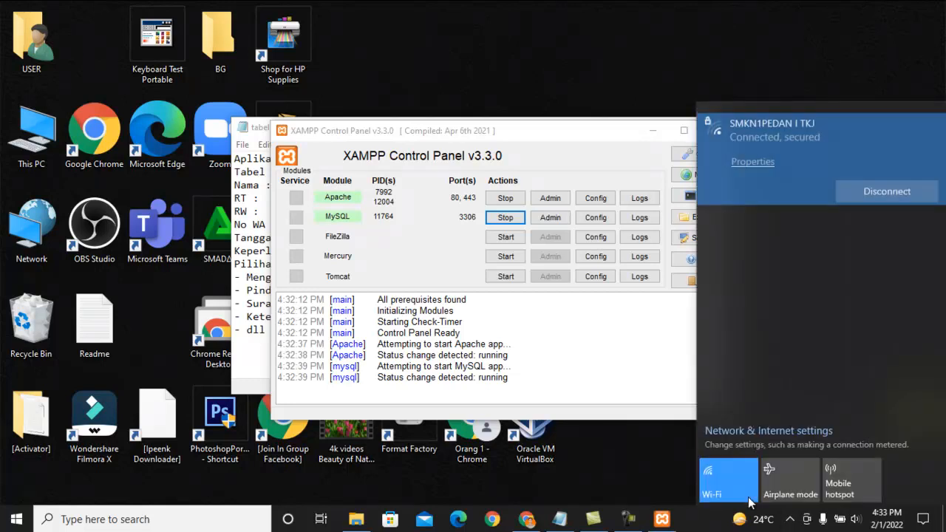
click(869, 190)
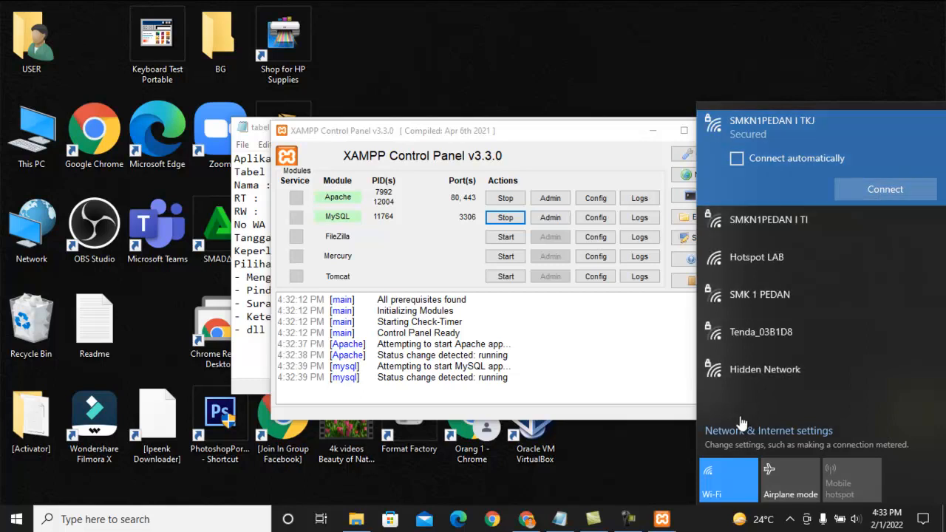
click(730, 479)
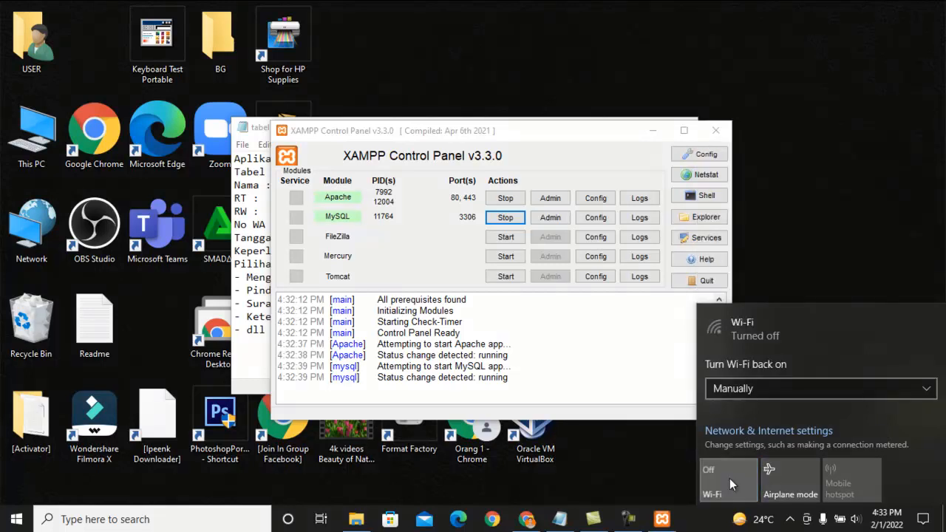
click(592, 355)
Switch to Chrome, close the YouTube page and load localhost/phpmyadmin in a new tab
click(527, 519)
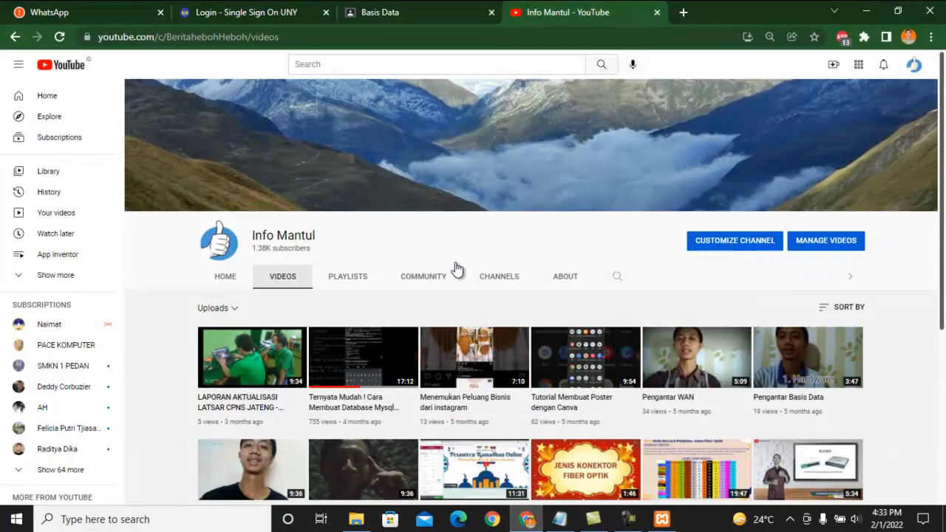
click(657, 13)
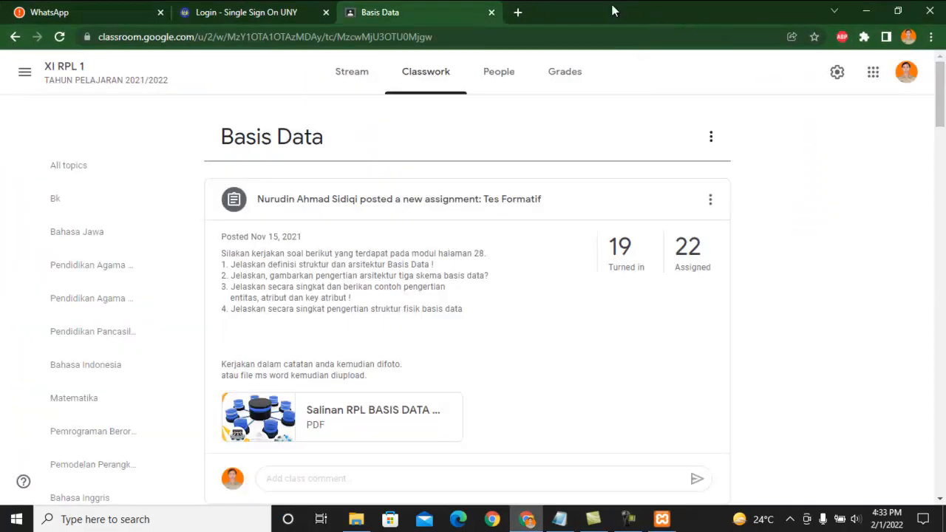
click(518, 13)
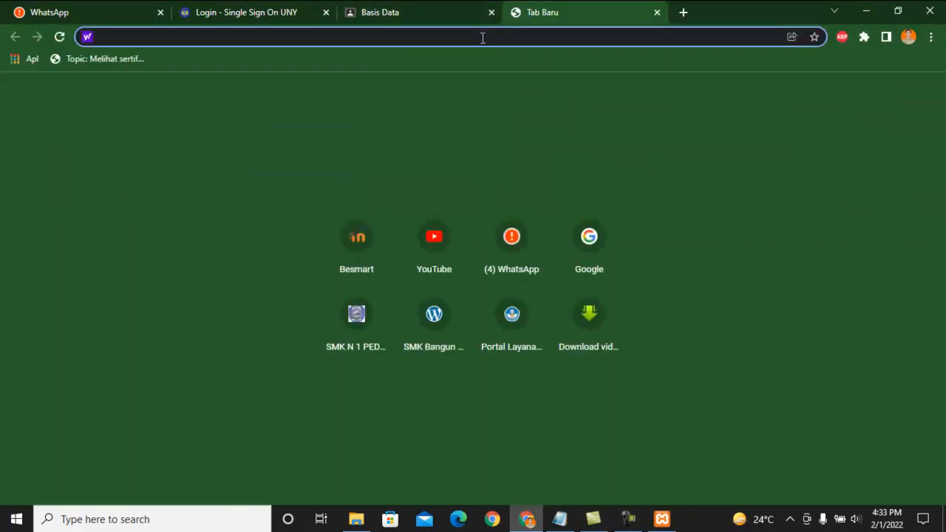
text(lo)
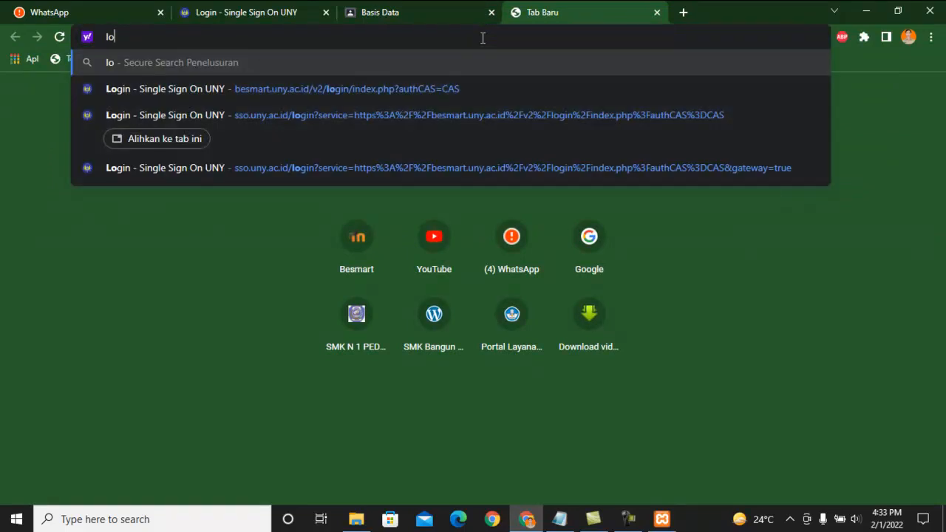
text(calhost/phpmyadmin)
key(Return)
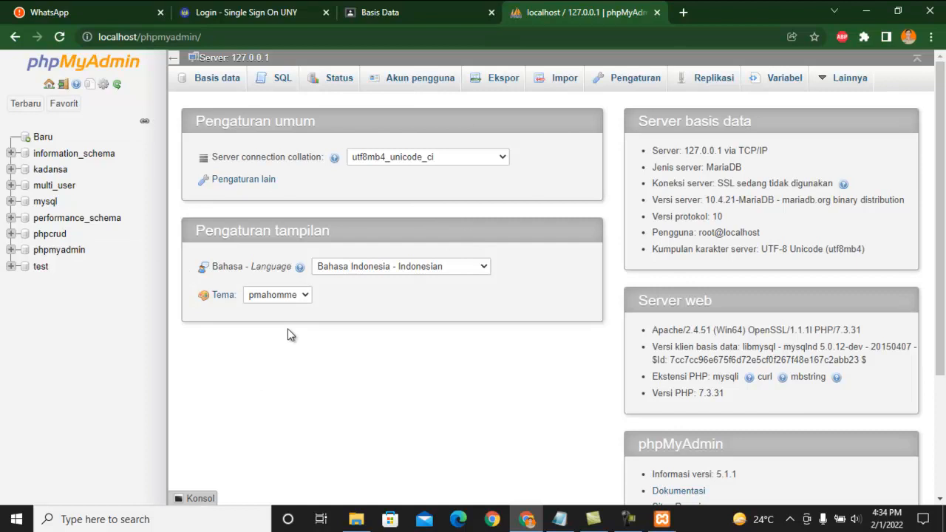
View the server's SQL query editor and check the application and table names in the tabel note in Notepad
click(285, 79)
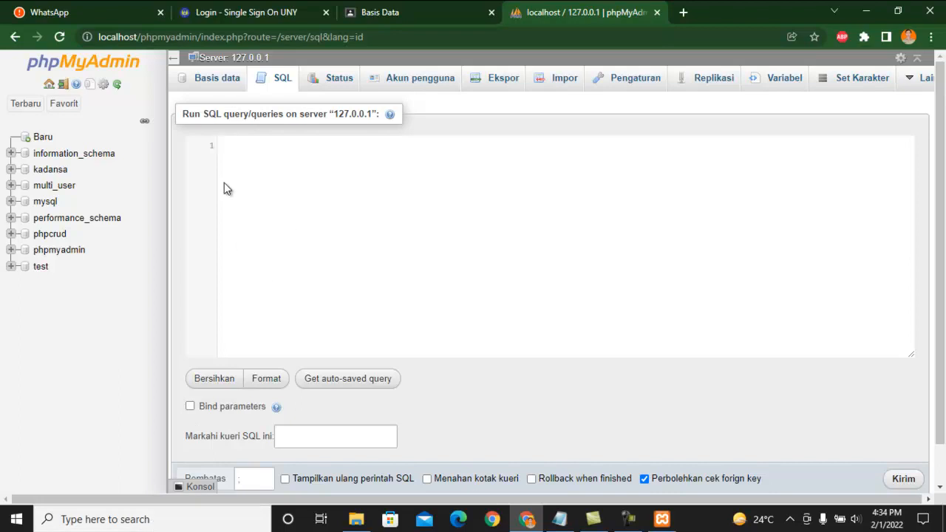
click(560, 519)
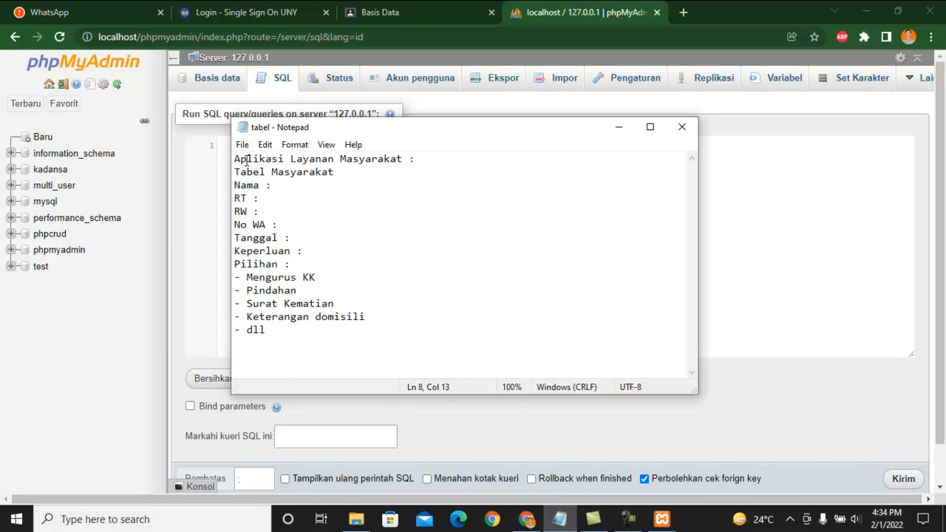
drag(291, 159, 404, 158)
drag(341, 172, 234, 172)
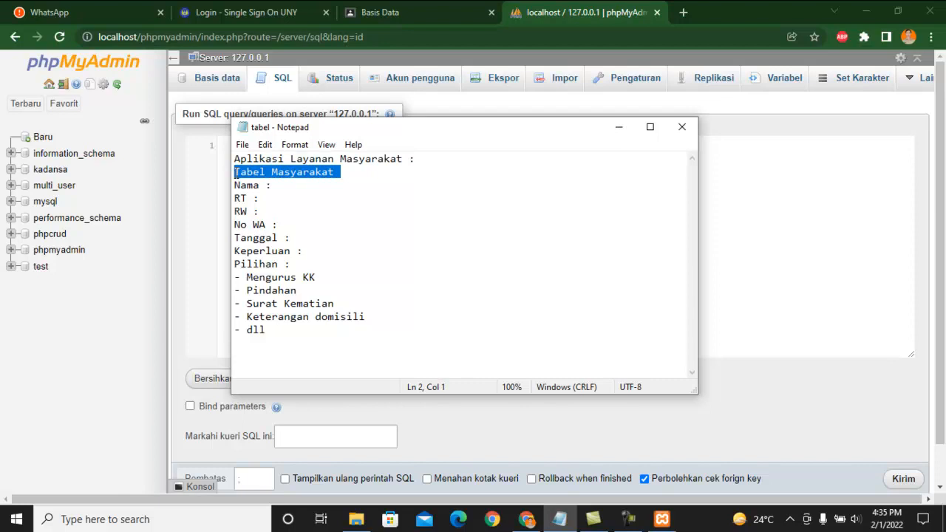
click(191, 194)
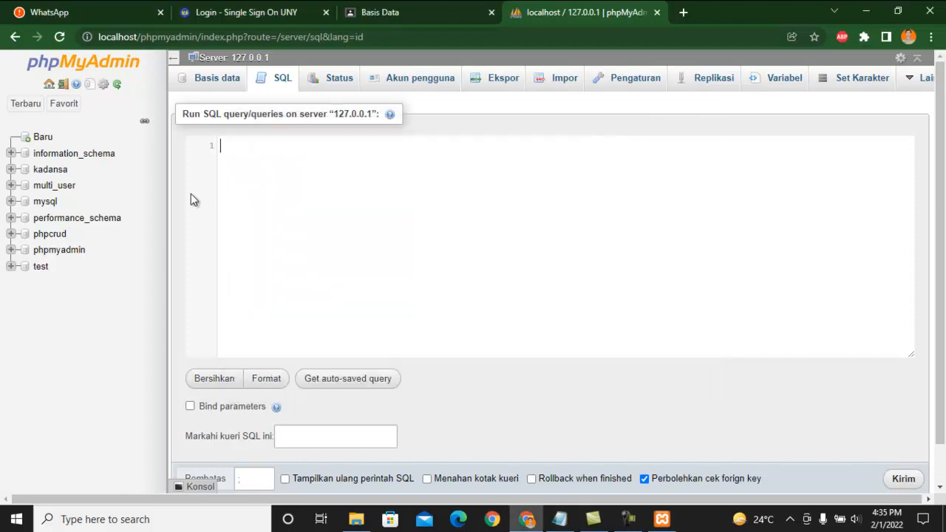
Begin a new database in phpMyAdmin and enter Layanan_Masyarakat as its name
click(43, 137)
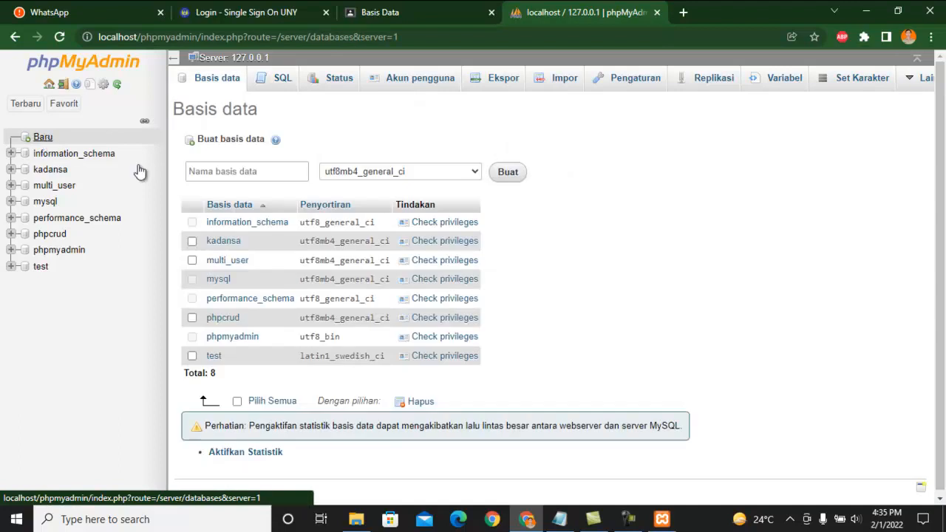
click(234, 172)
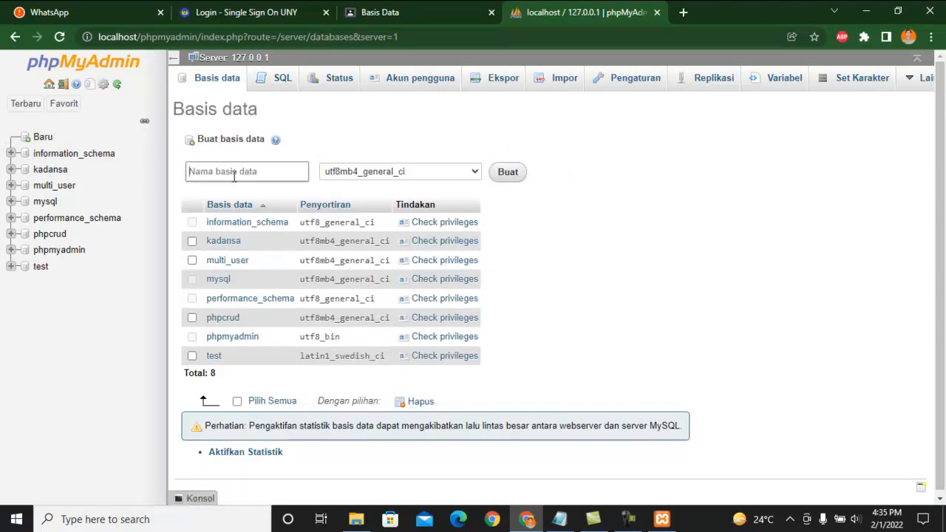
text(Layanan)
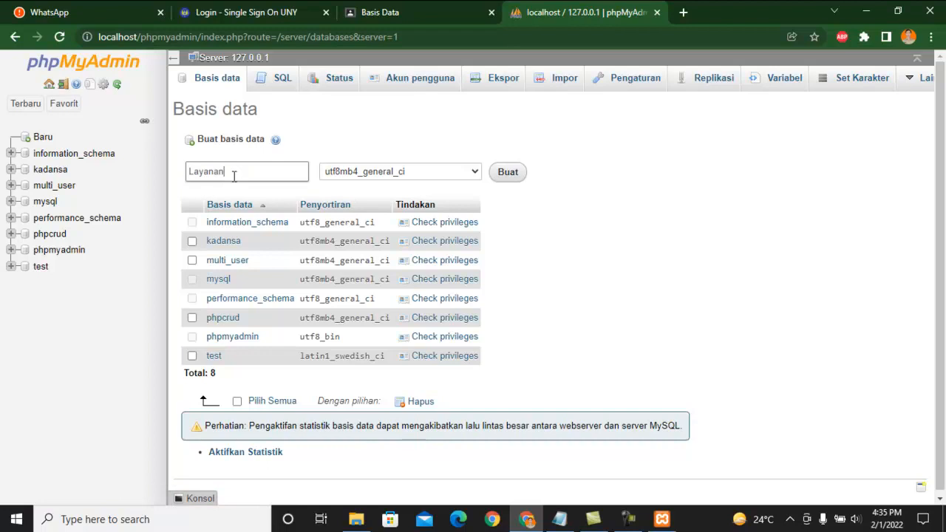
text(_)
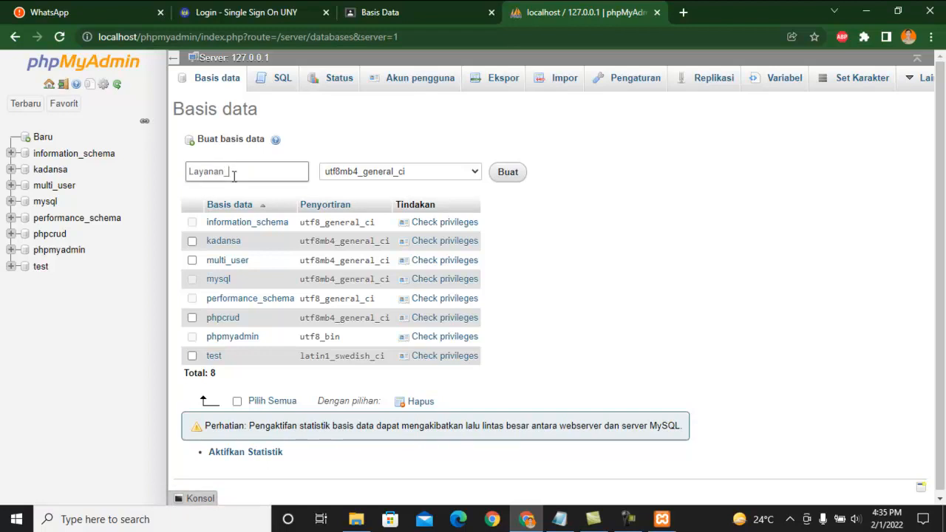
text(Masyarakat)
double_click(283, 172)
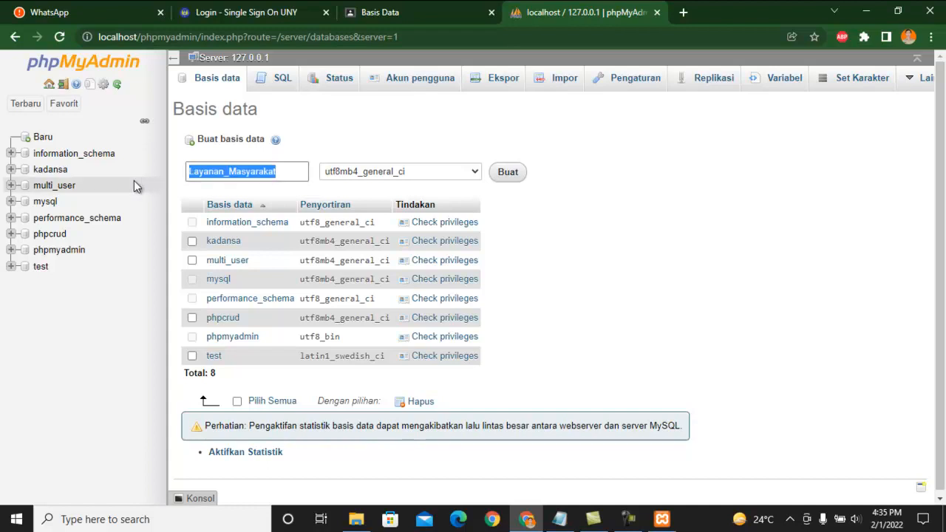
click(292, 179)
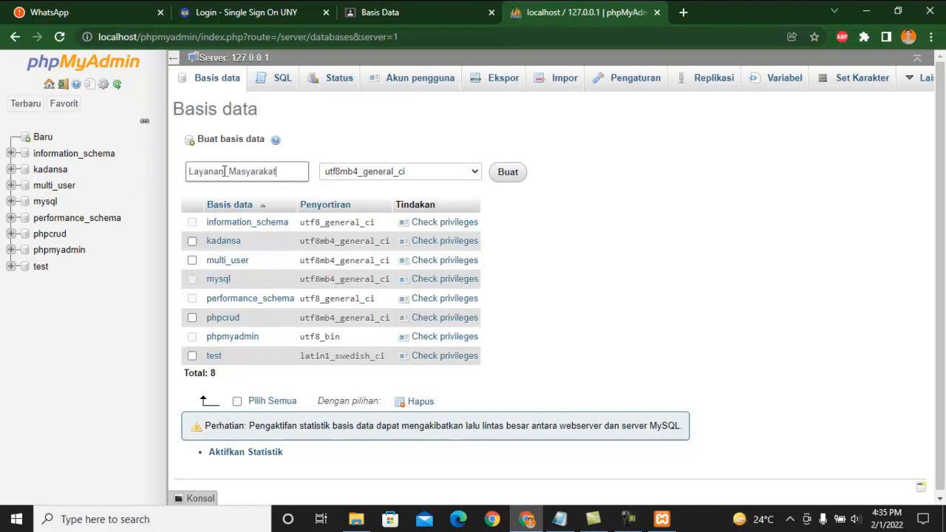
drag(224, 172, 229, 171)
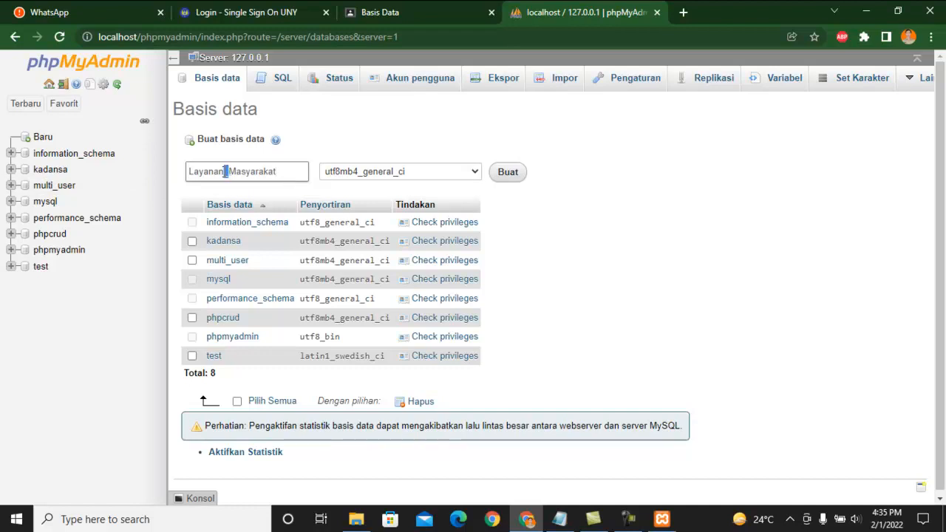
click(280, 178)
drag(289, 172, 229, 172)
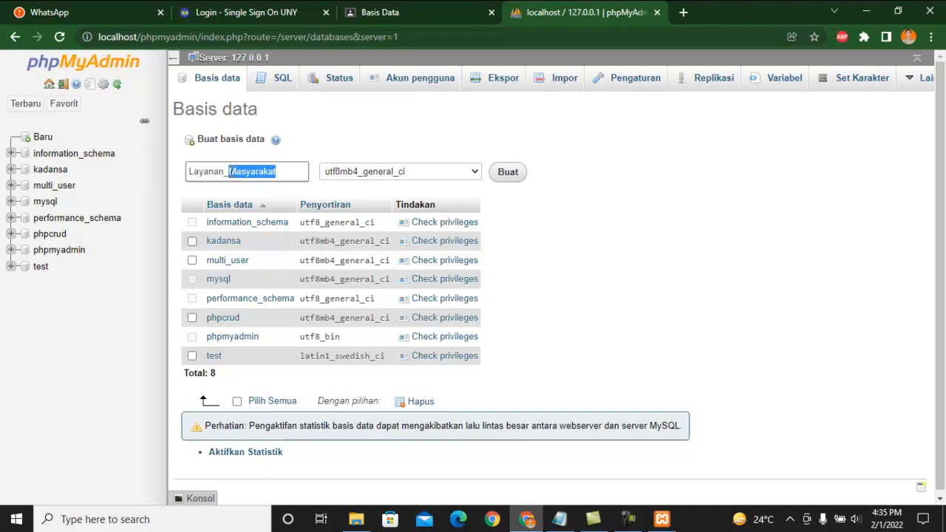
click(286, 169)
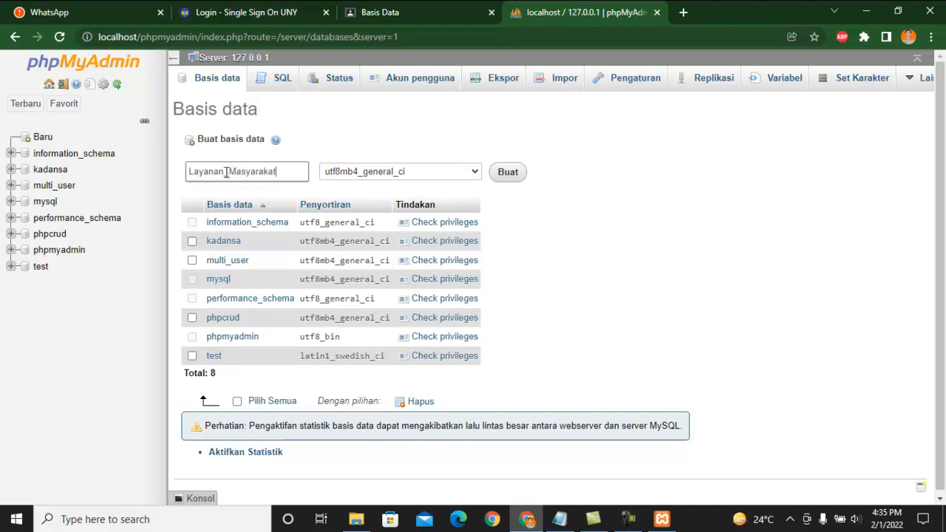
drag(278, 170, 183, 177)
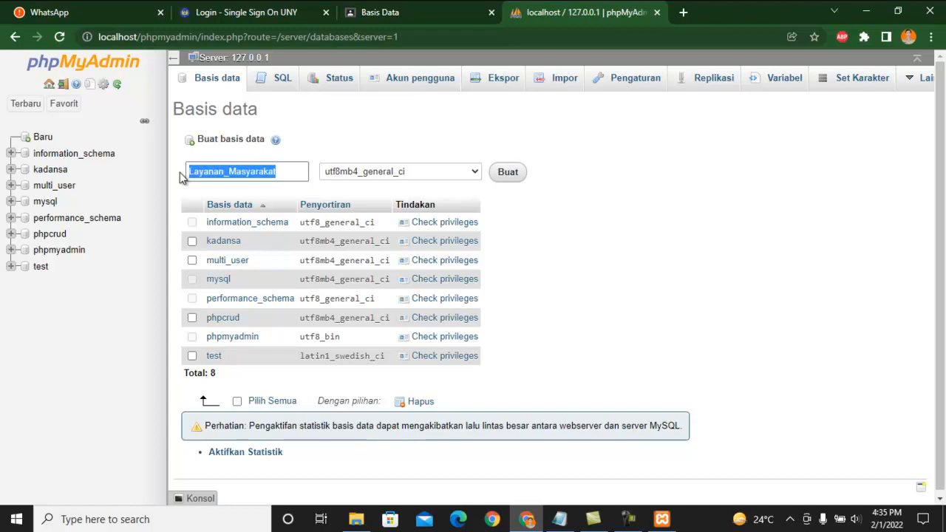
Create the Layanan_Masyarakat database with the utf8mb4_general_ci collation and enter masyarakat as the name of a new table in it
click(294, 179)
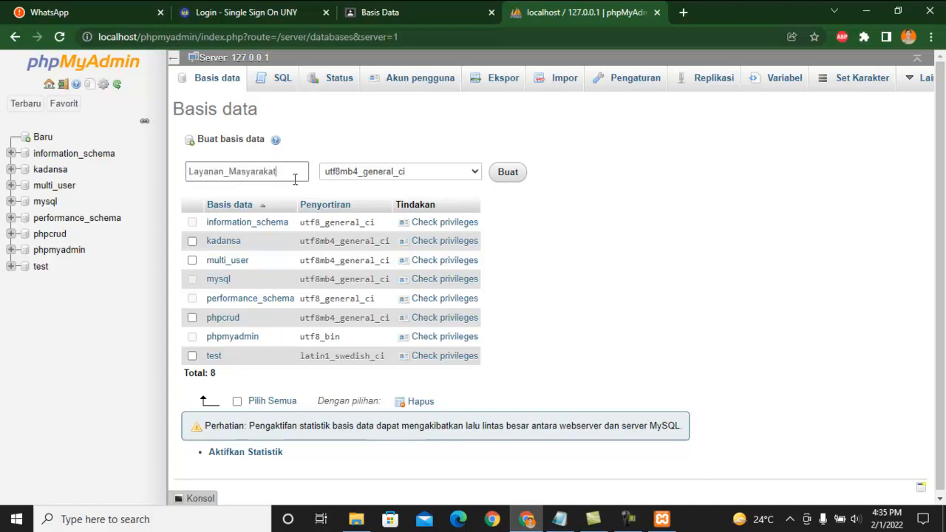
click(507, 174)
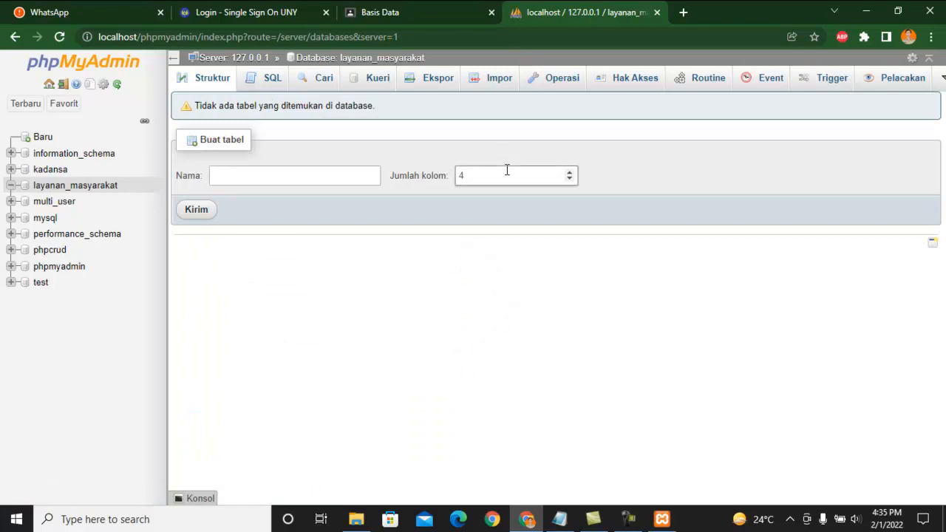
click(87, 191)
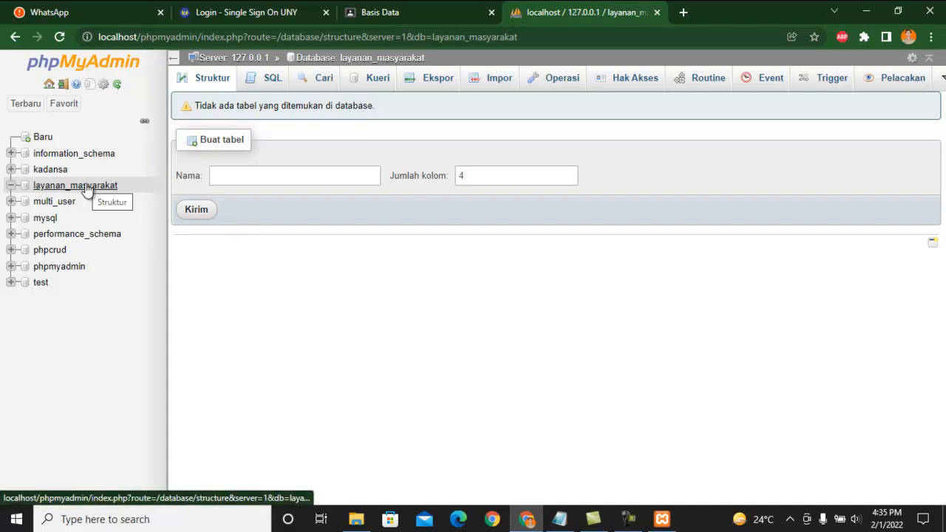
click(227, 175)
text(masyarakat)
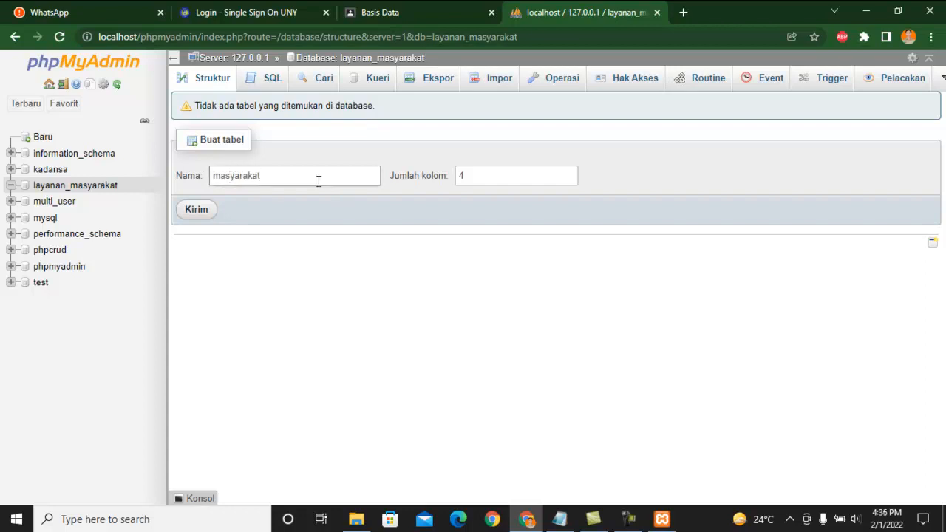
Switch to the tabel note in Notepad and review the Masyarakat table's fields from Nama through Keperluan
click(560, 519)
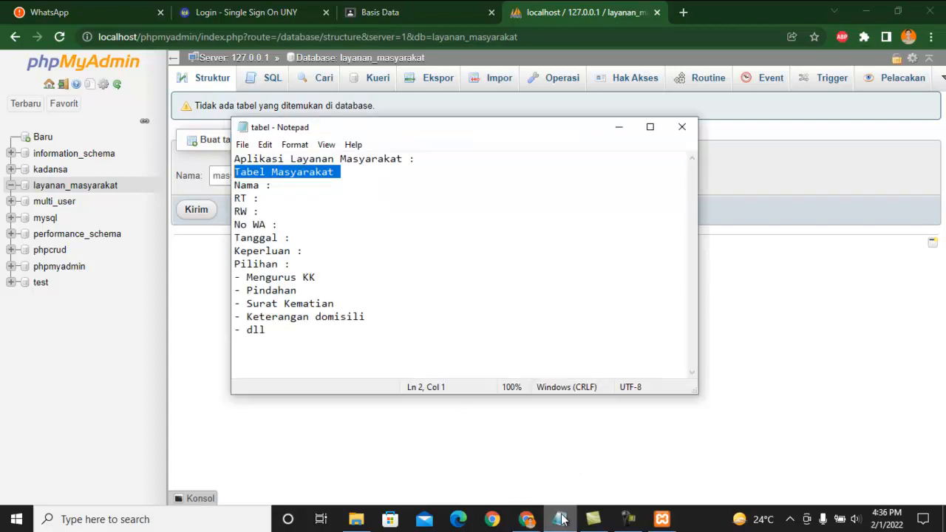
drag(306, 127, 523, 120)
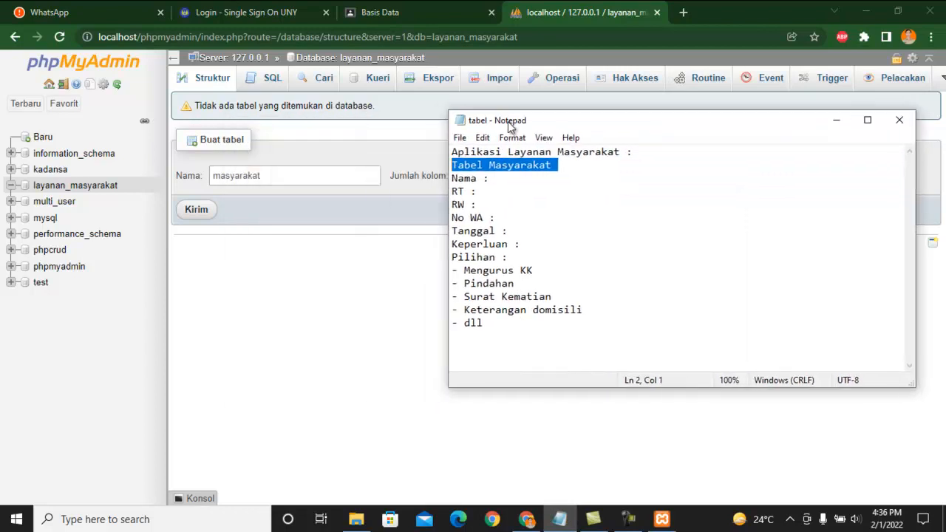
click(477, 180)
click(476, 192)
click(476, 205)
click(482, 218)
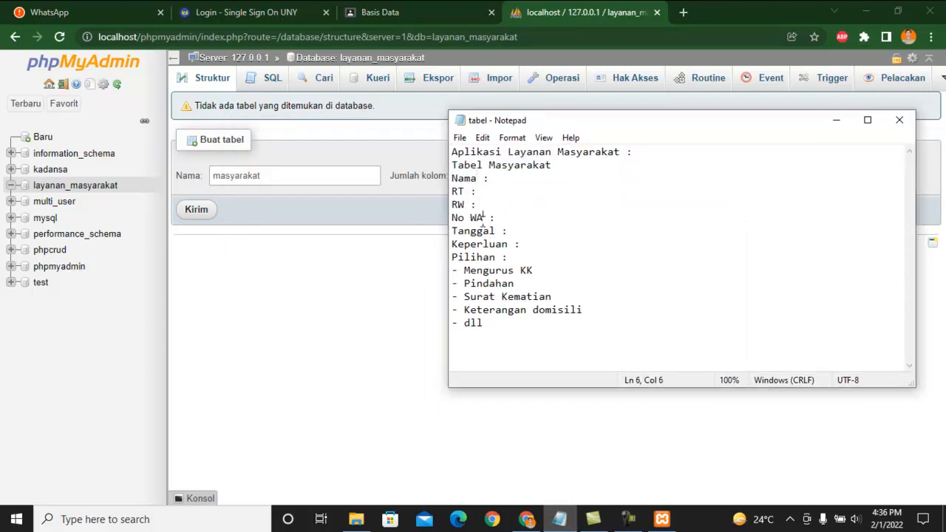
click(500, 234)
click(505, 245)
drag(534, 245, 429, 182)
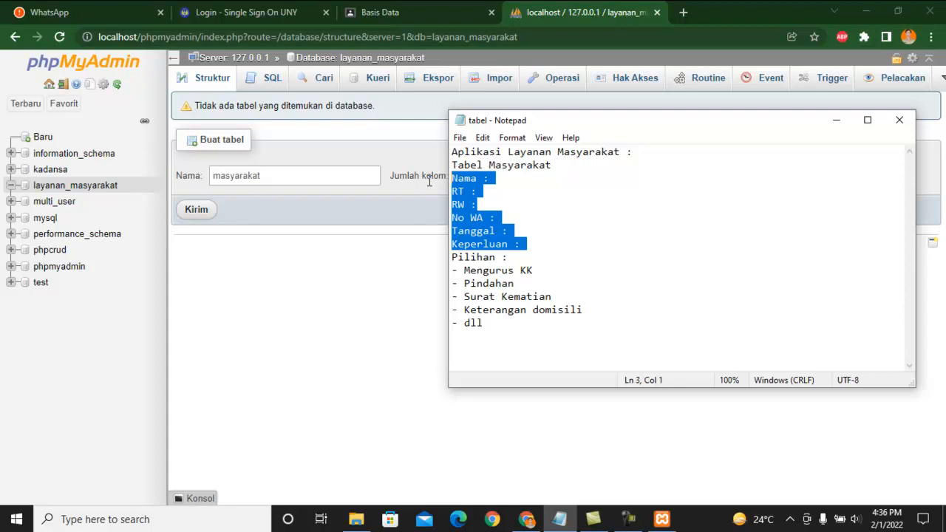
Return to phpMyAdmin, set the masyarakat table's column count to 6 and submit it to reach the column definitions
click(415, 230)
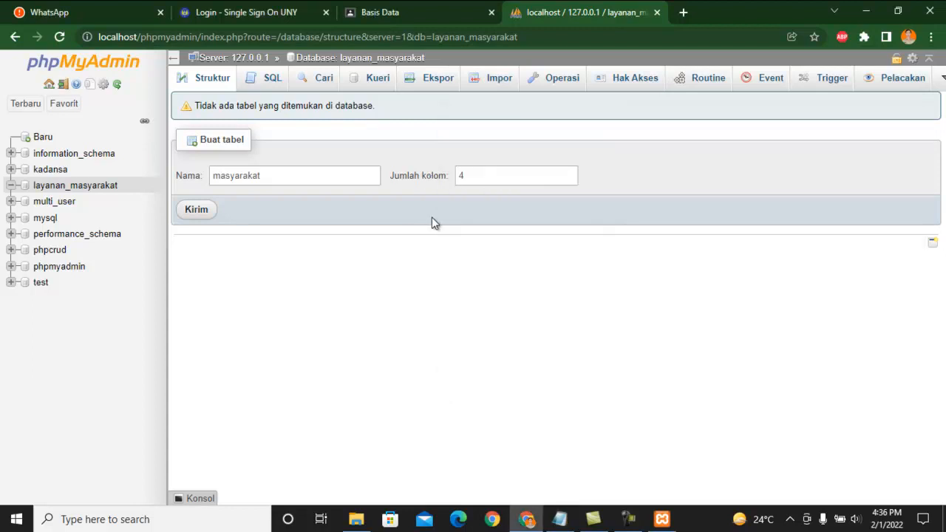
drag(497, 173, 433, 173)
key(BackSpace)
text(6)
drag(473, 173, 436, 177)
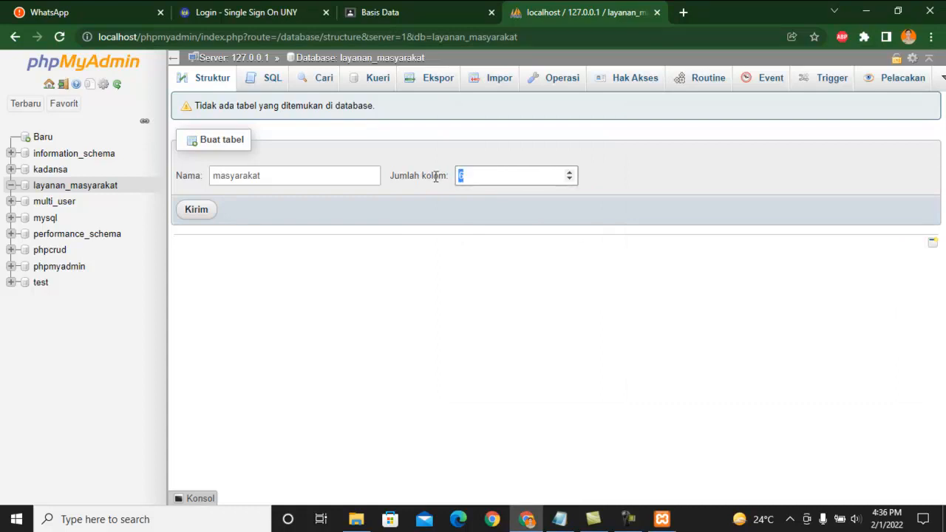
click(435, 273)
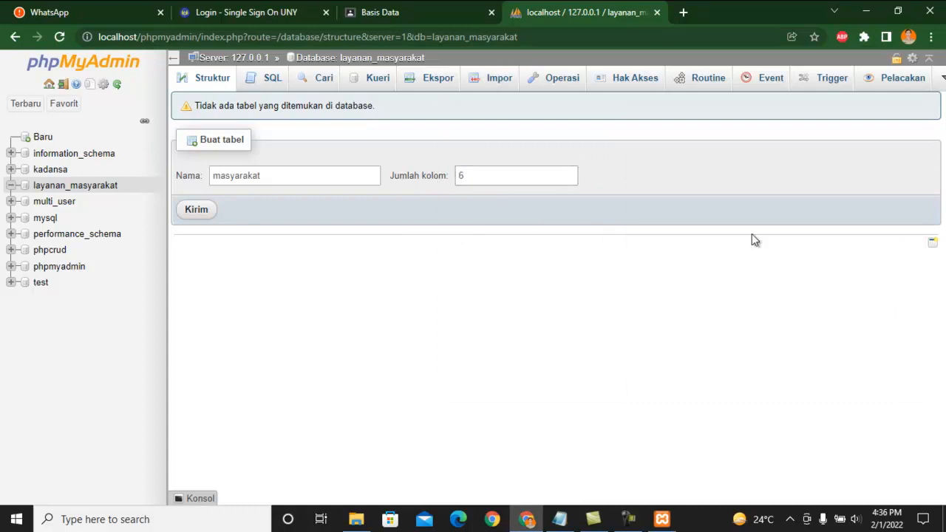
click(196, 210)
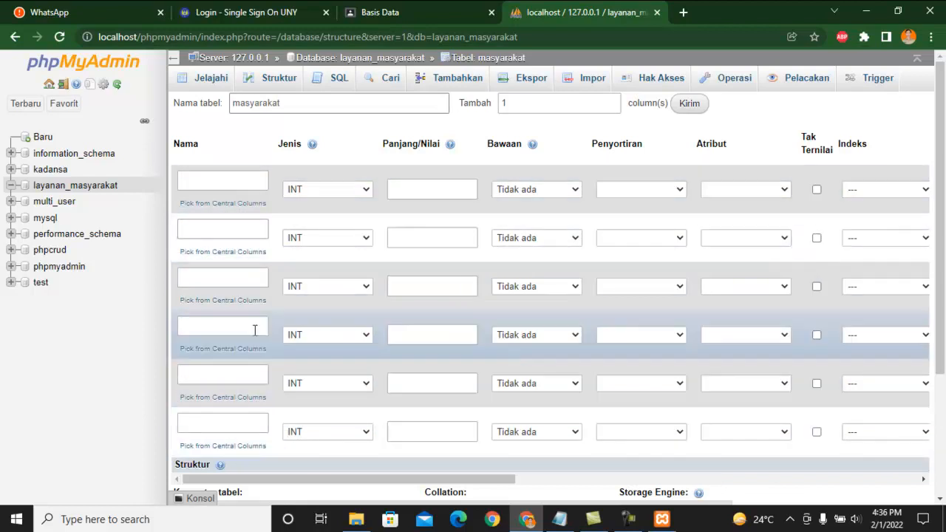
Check the first field in the Notepad note and name the masyarakat table's first column nama in lowercase
click(205, 178)
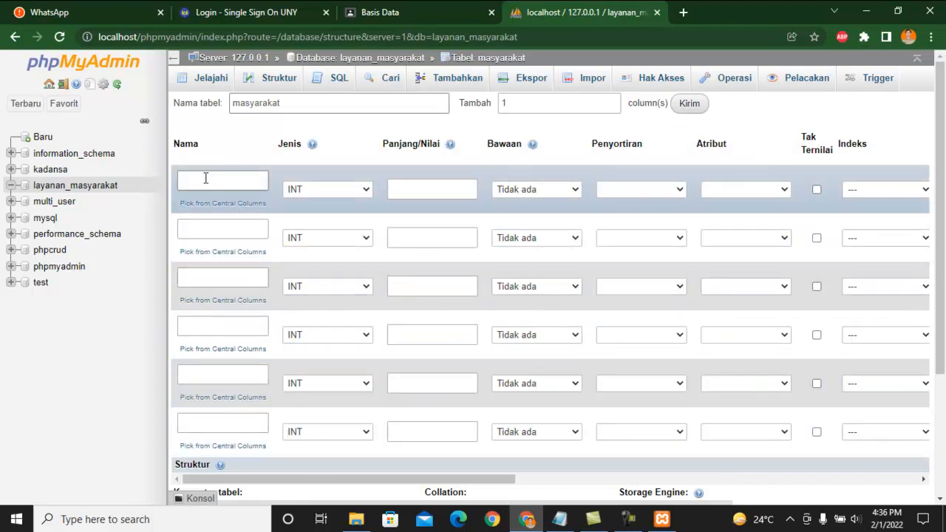
click(560, 519)
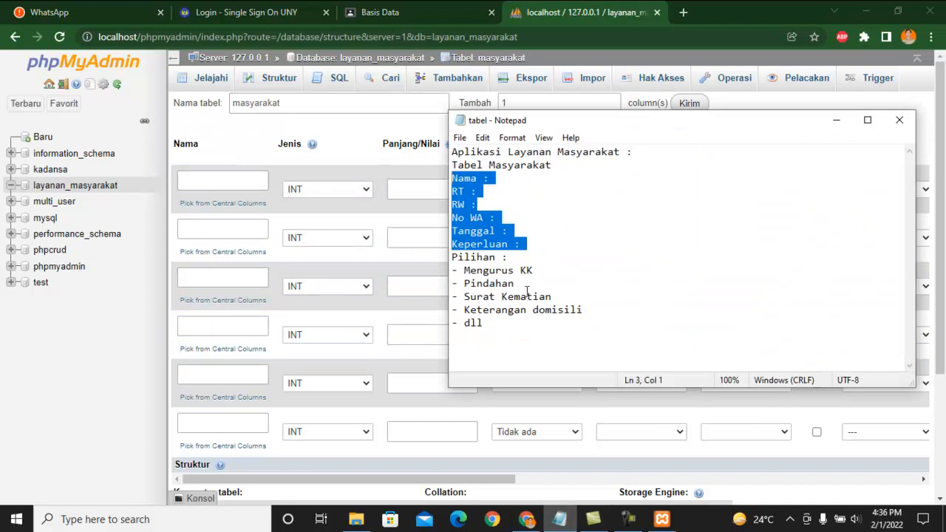
click(510, 207)
double_click(462, 178)
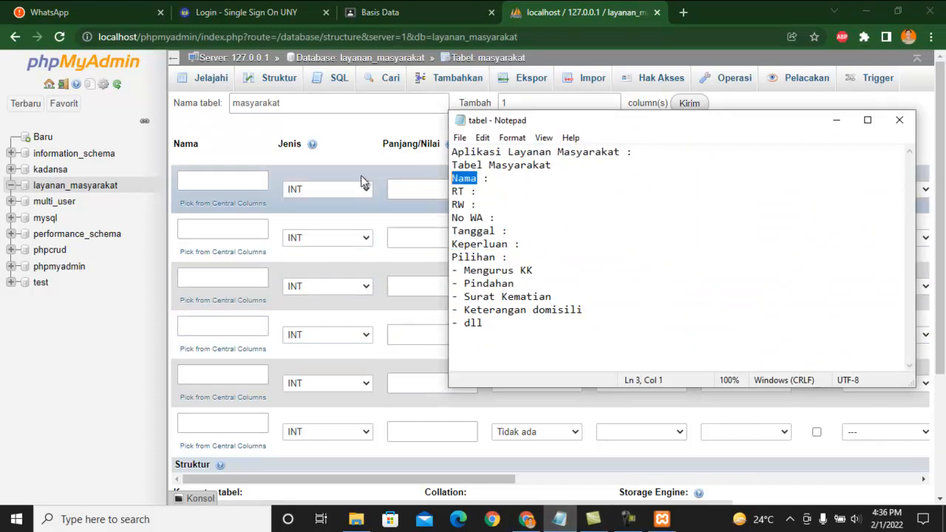
click(248, 178)
text(Nama)
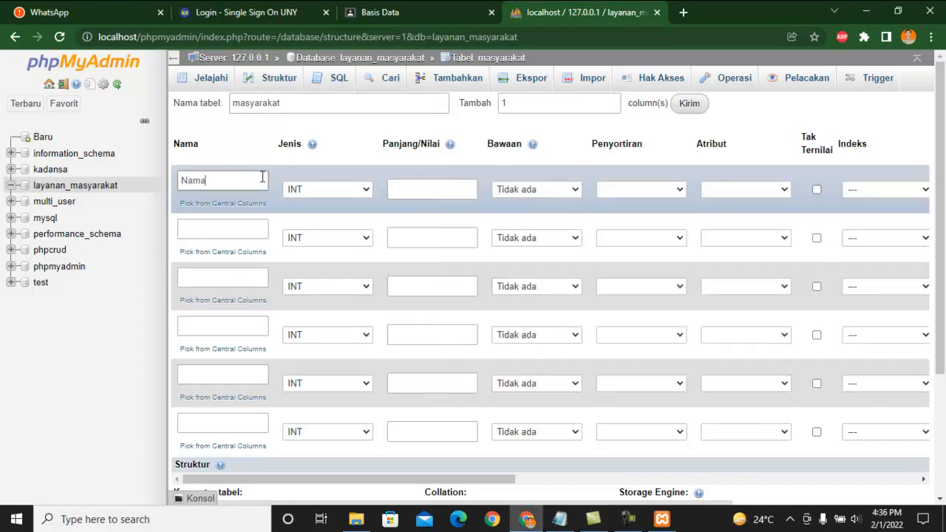
key(BackSpace)
key(BackSpace)
key(BackSpace)
key(BackSpace)
text(nama)
Set the nama column's type to VARCHAR with a length of 40
click(362, 193)
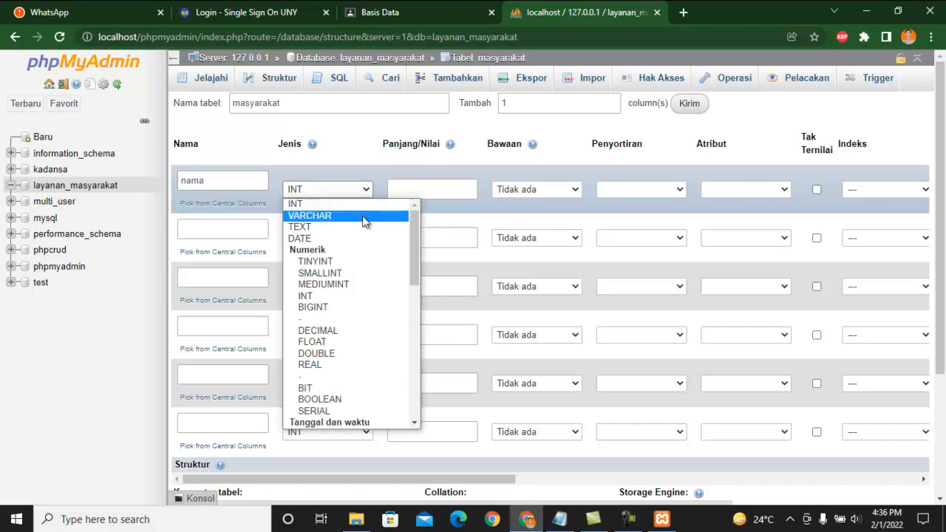
click(363, 218)
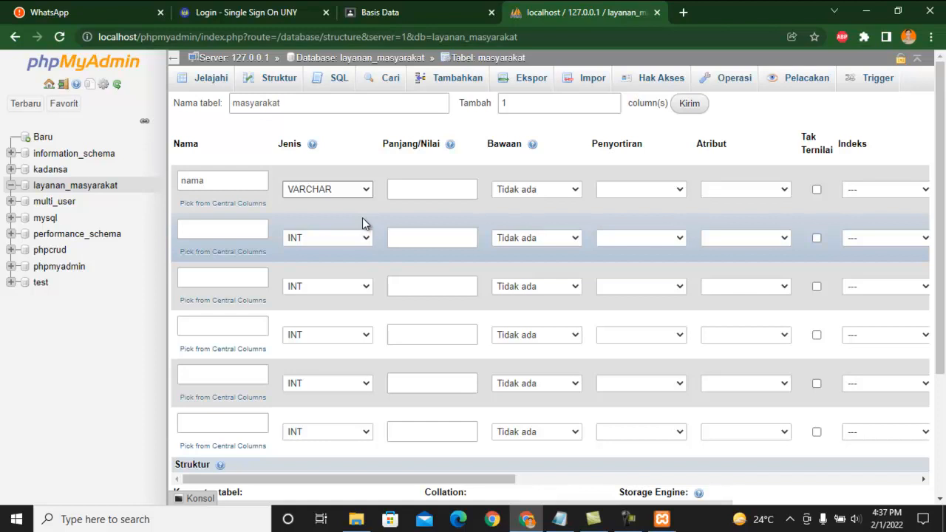
click(450, 190)
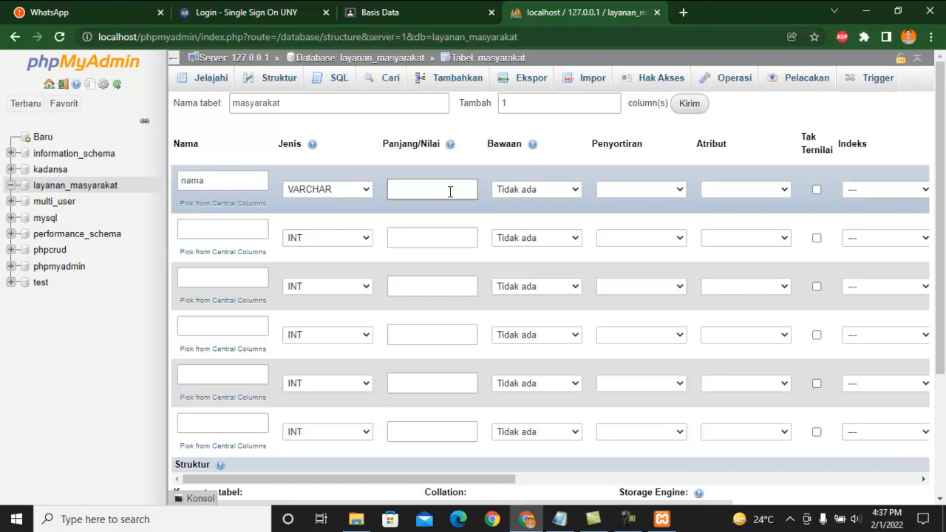
text(20)
key(BackSpace)
key(BackSpace)
text(3)
text(0)
key(BackSpace)
key(BackSpace)
text(40)
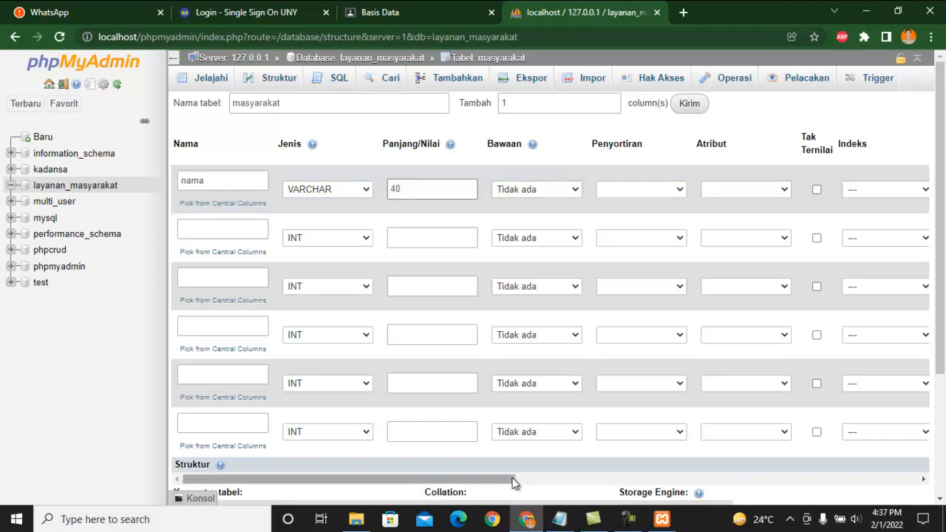
Check the next field in the Notepad note and name the table's second column RT
click(560, 519)
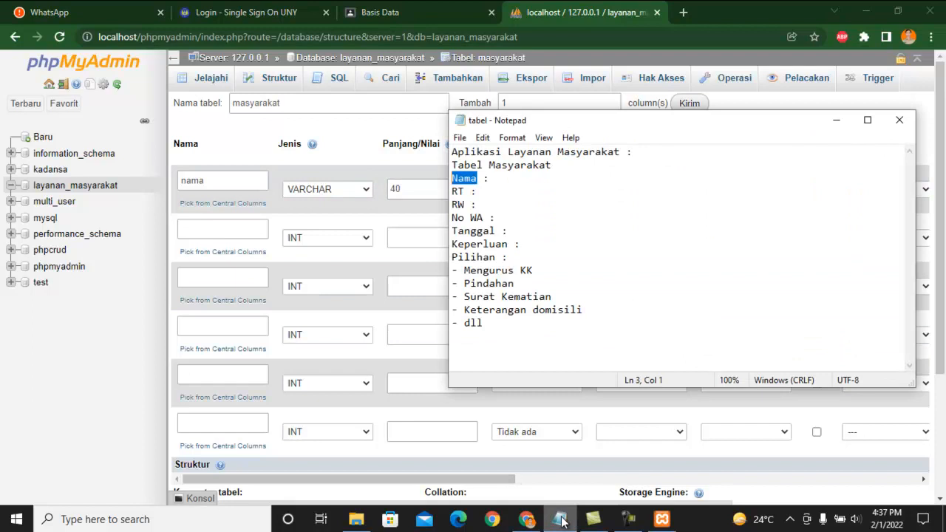
click(97, 370)
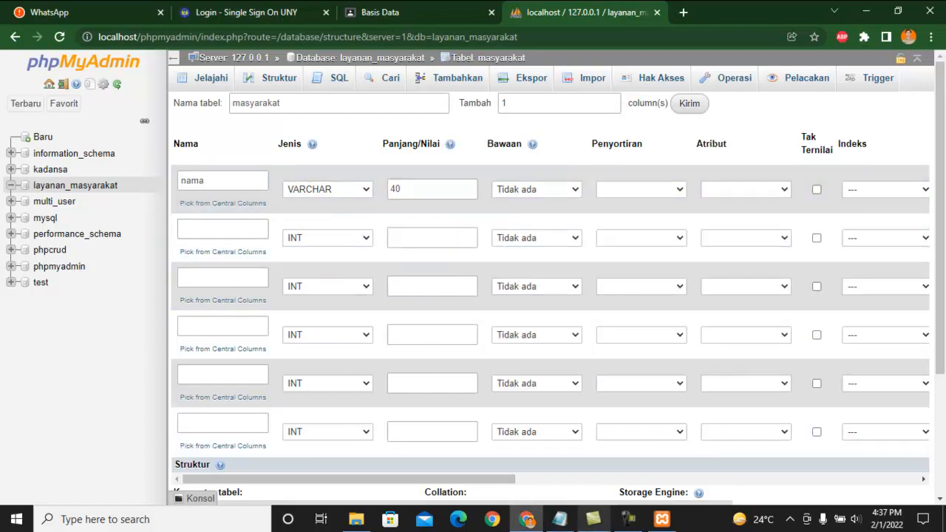
click(560, 519)
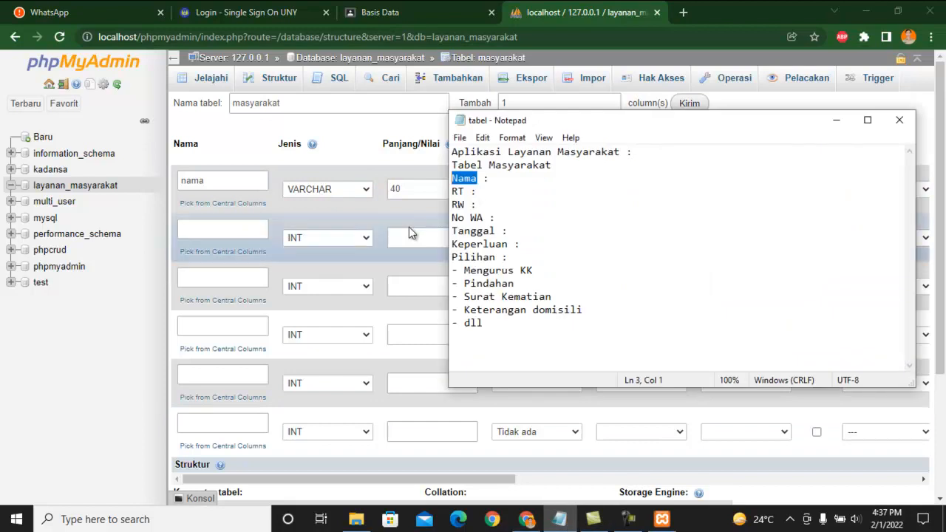
click(233, 231)
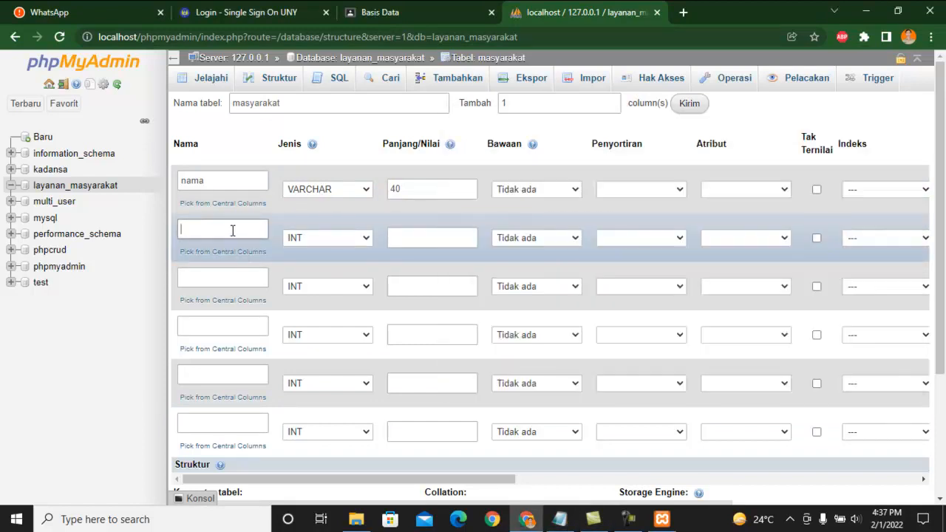
text(R)
Try VARCHAR as the RT column's type and change it back to INT
click(322, 237)
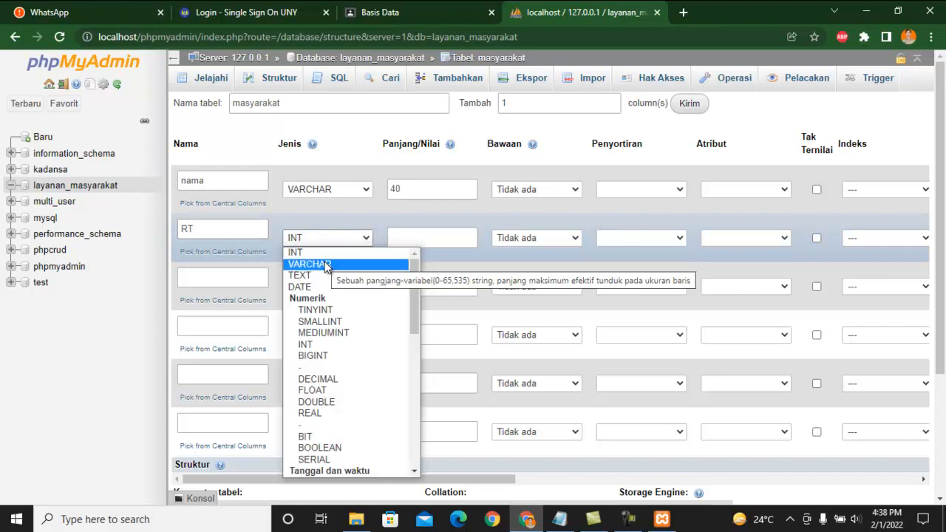
click(326, 265)
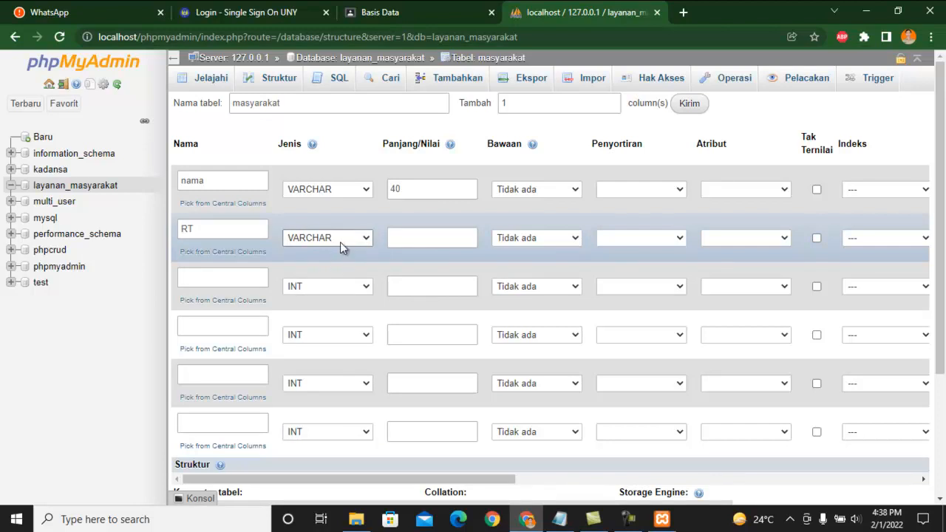
click(341, 241)
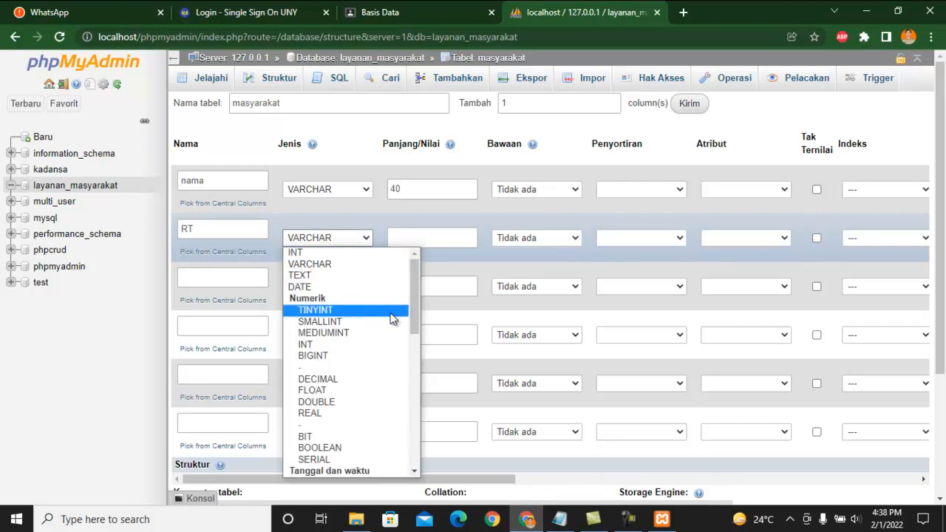
mouse_move(416, 292)
mouse_down()
mouse_move(411, 341)
mouse_move(414, 302)
mouse_up()
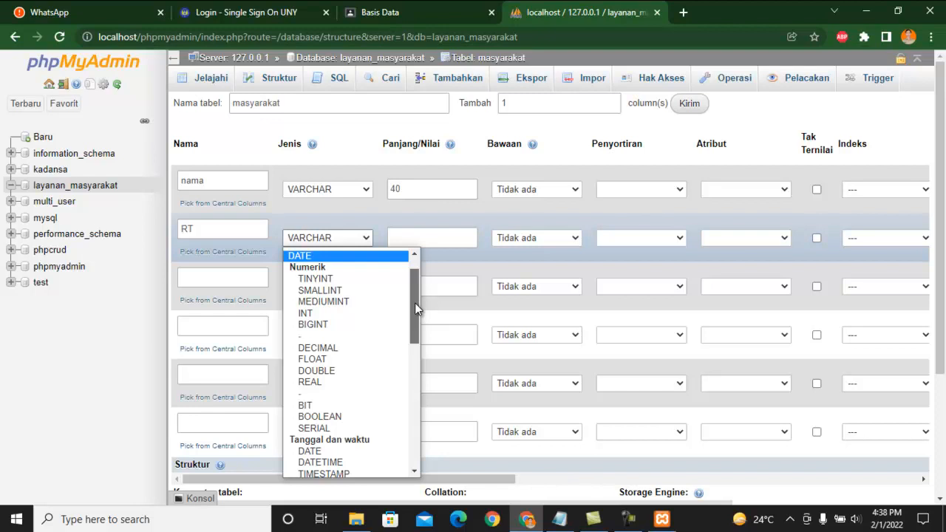
click(379, 314)
Name the third column RW and, following the Notepad note, the fourth column No WA
click(203, 279)
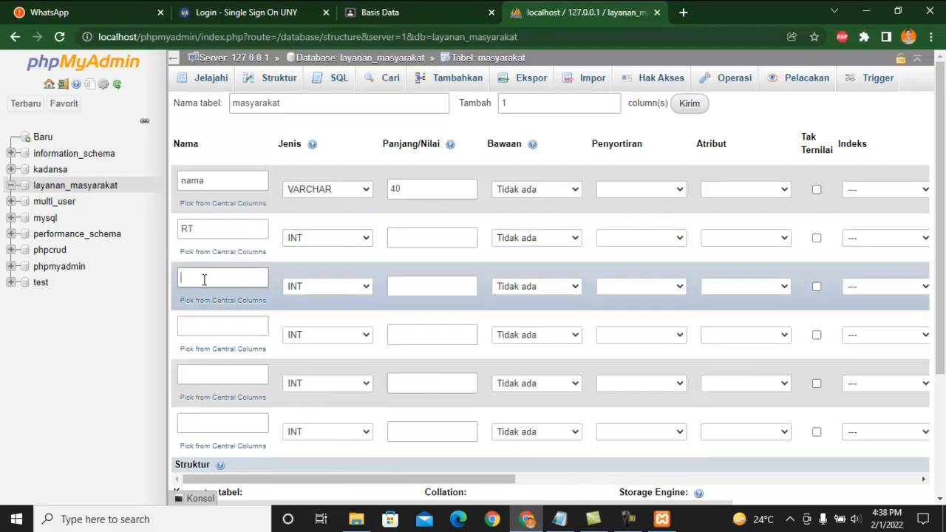
text(RW)
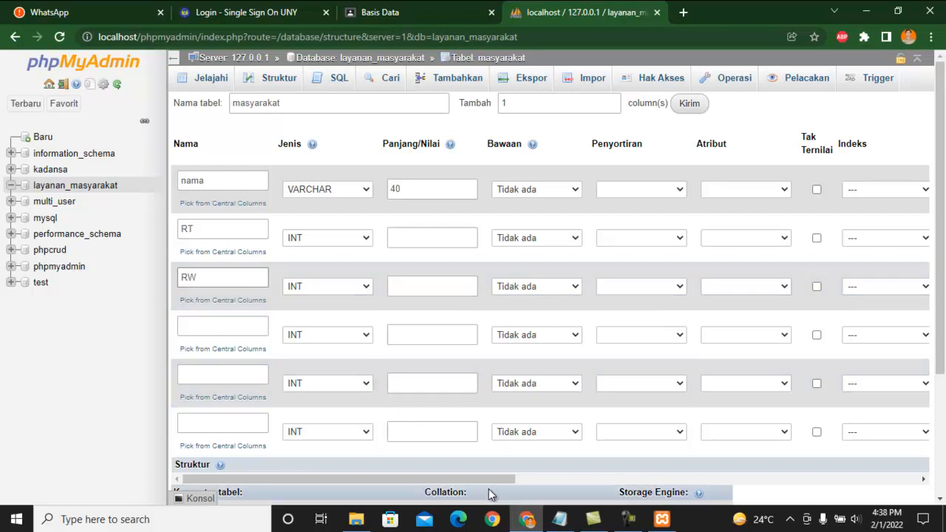
click(560, 519)
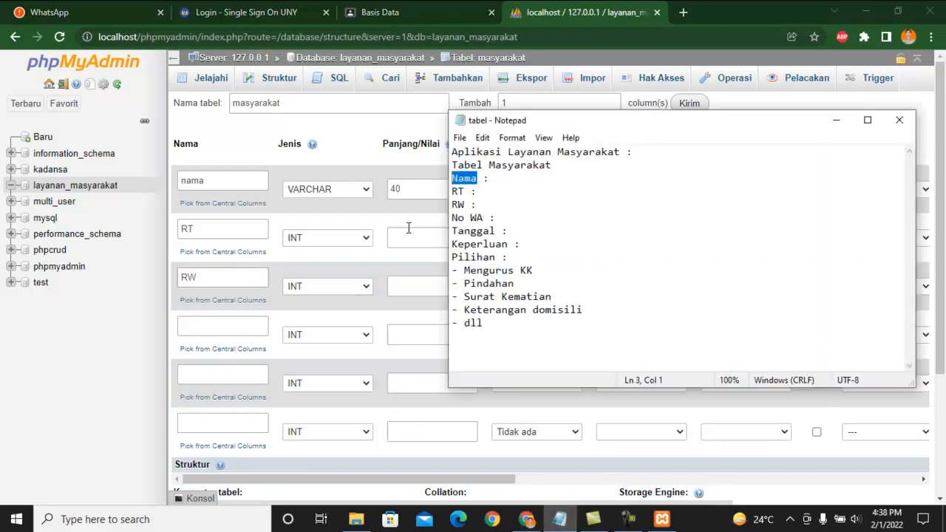
click(214, 329)
text(No WA)
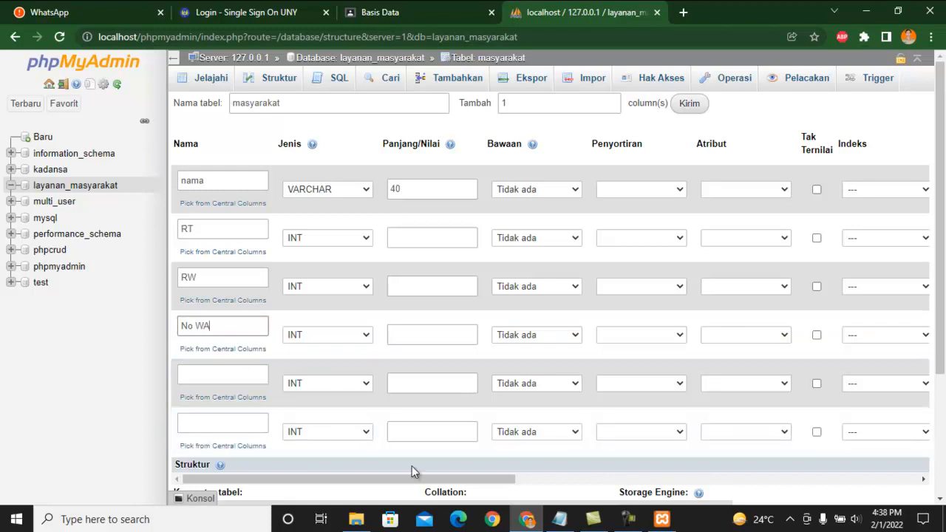
Set the No WA column's type to VARCHAR
click(351, 336)
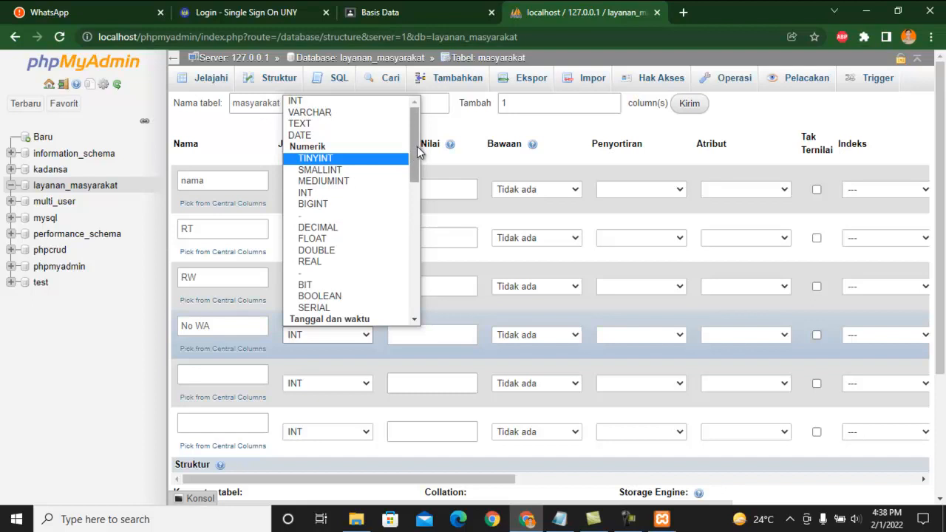
mouse_move(417, 147)
mouse_down()
mouse_move(415, 168)
mouse_move(421, 145)
mouse_up()
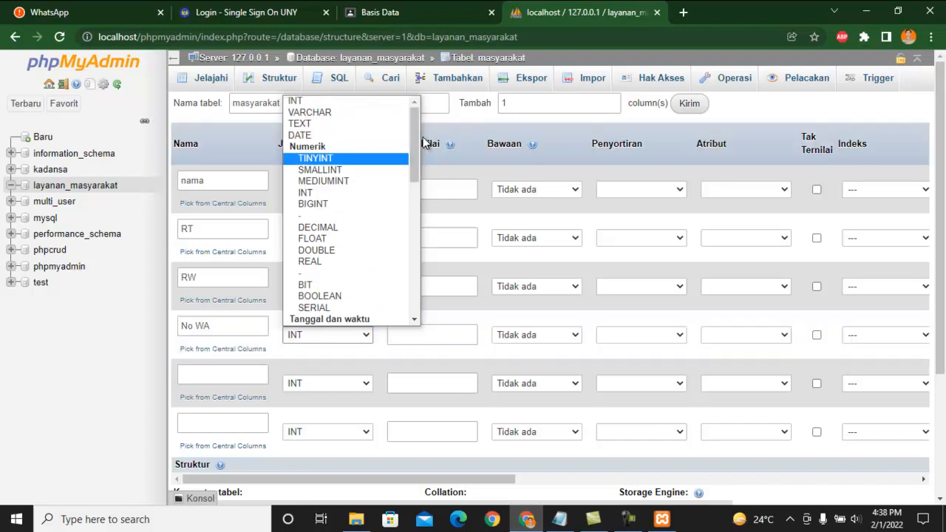
click(341, 111)
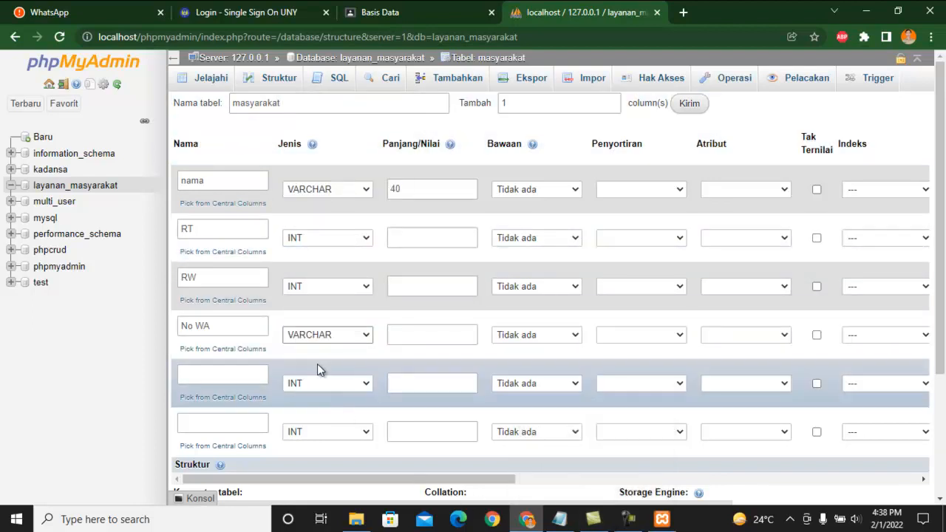
Set the No WA column's type to INT and, following the Notepad note, name the fifth column Tanggal with type DATE
click(350, 337)
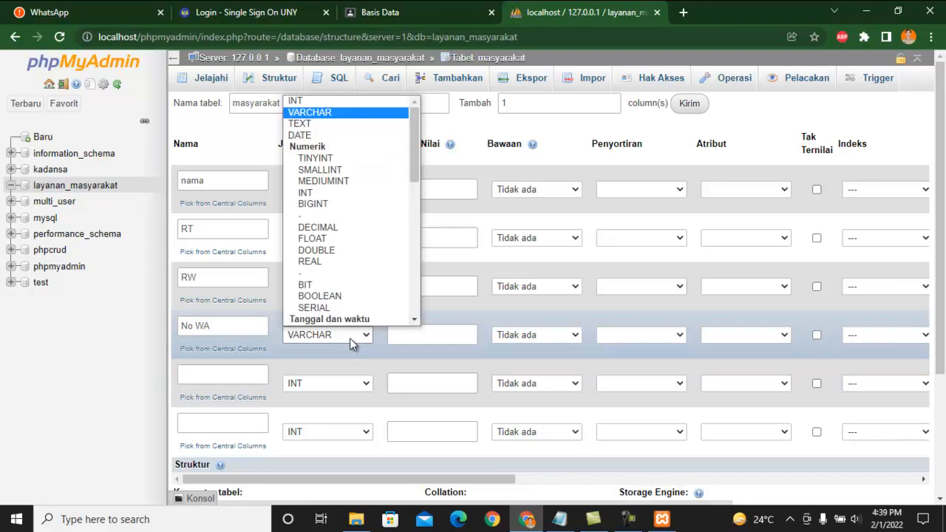
click(333, 103)
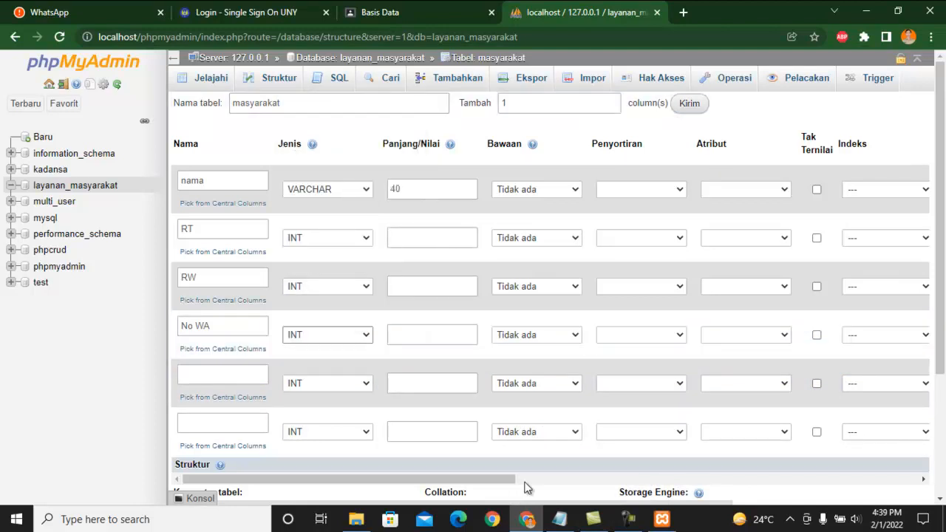
click(574, 523)
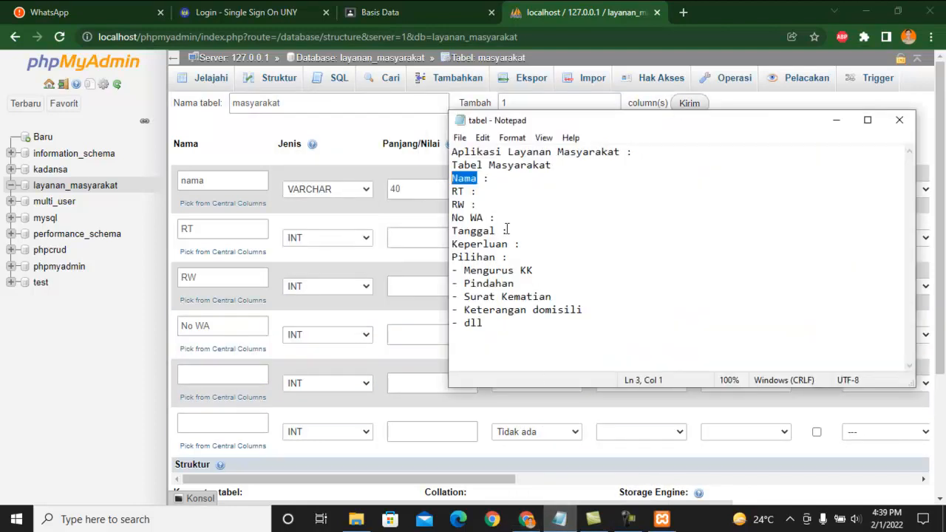
click(227, 375)
text(Tanggal)
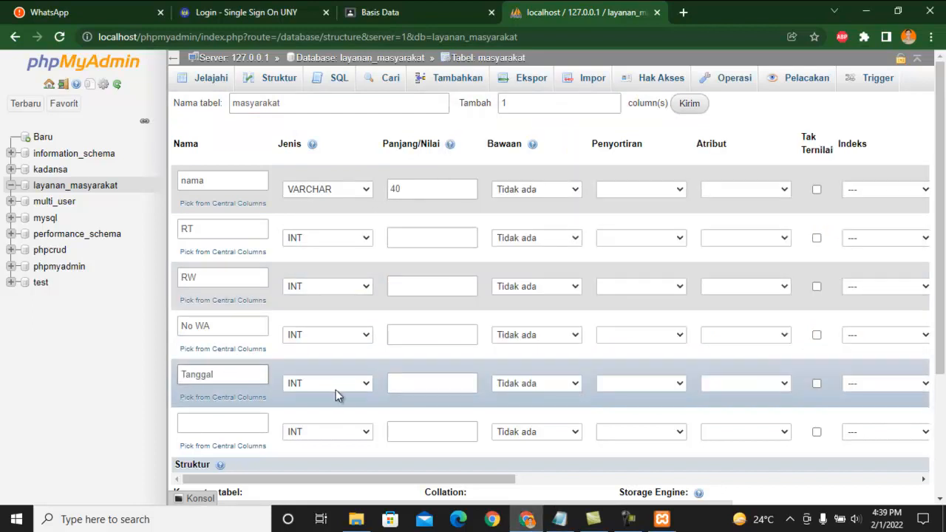
click(335, 389)
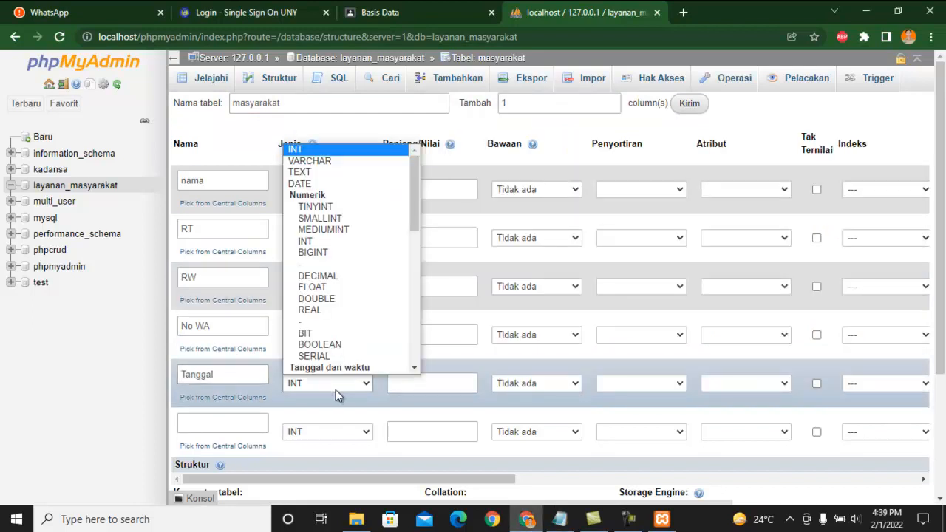
click(372, 185)
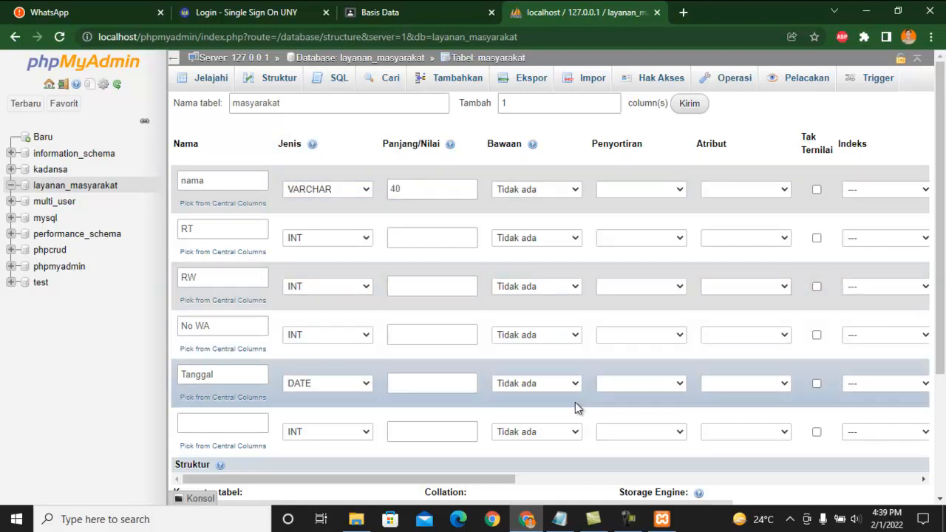
Following the Notepad note, name the sixth column Keperluan and set its type to ENUM
click(566, 521)
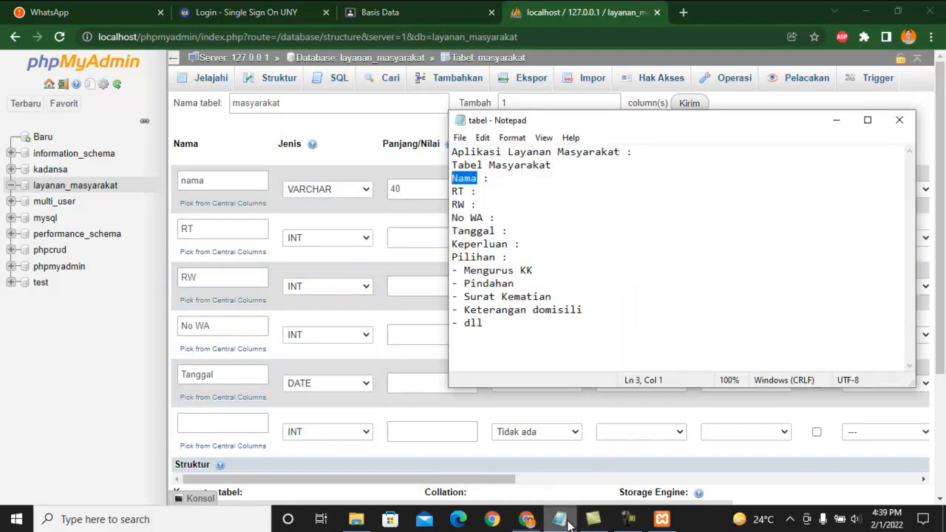
click(242, 427)
text(Keperluan)
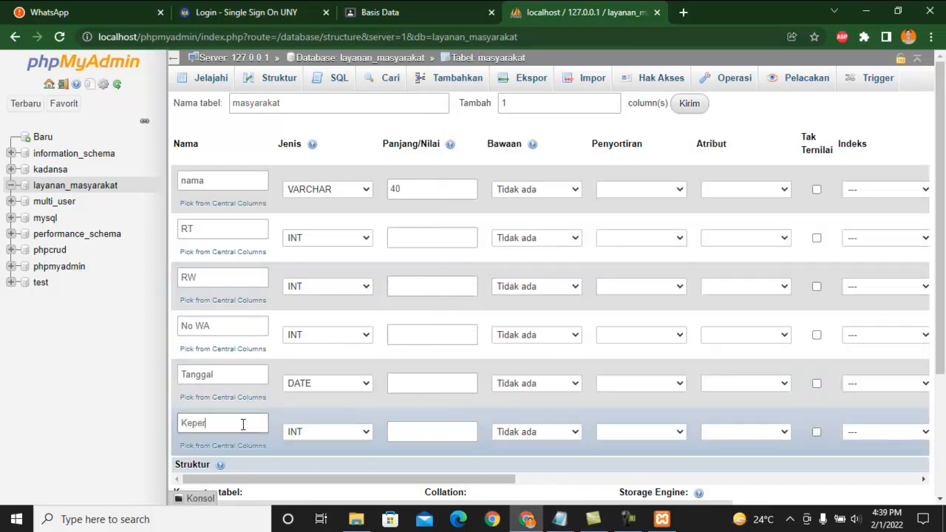
click(342, 434)
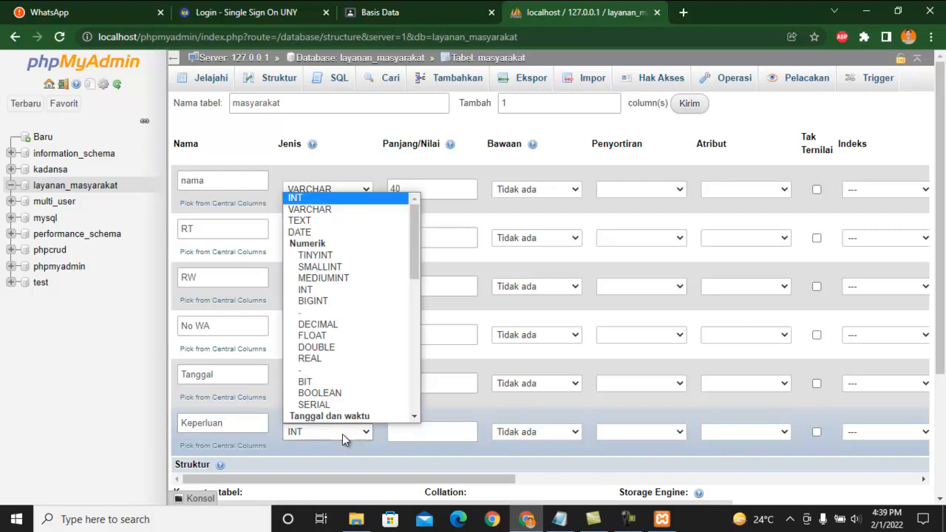
drag(412, 253, 422, 368)
scroll(391, 324, up, 4)
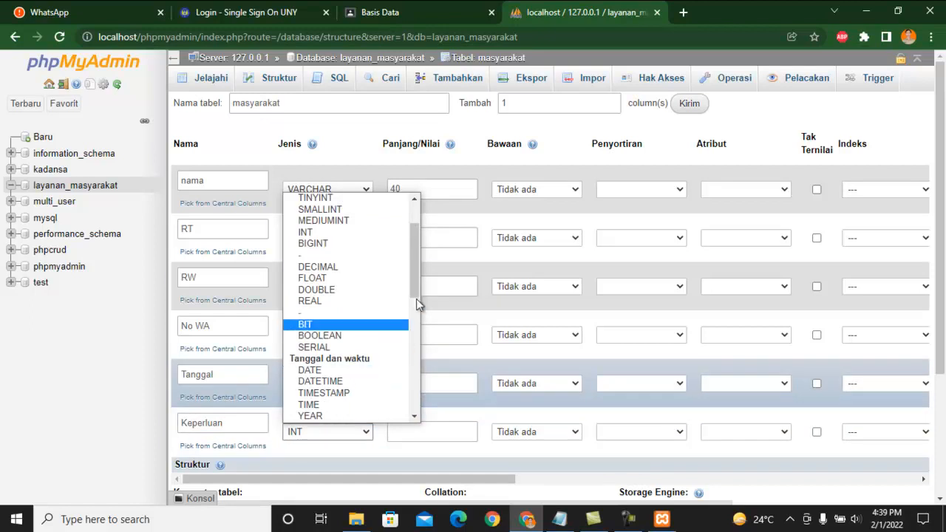
drag(417, 289, 418, 389)
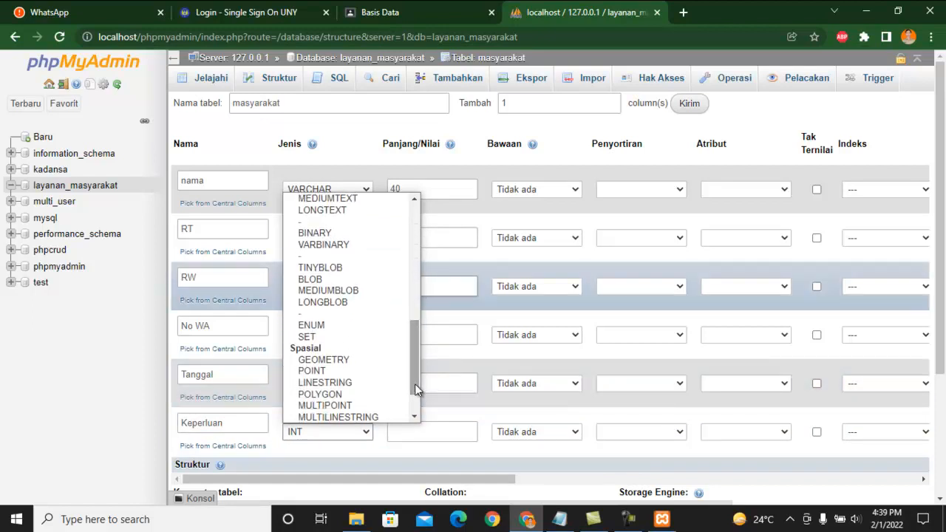
click(373, 323)
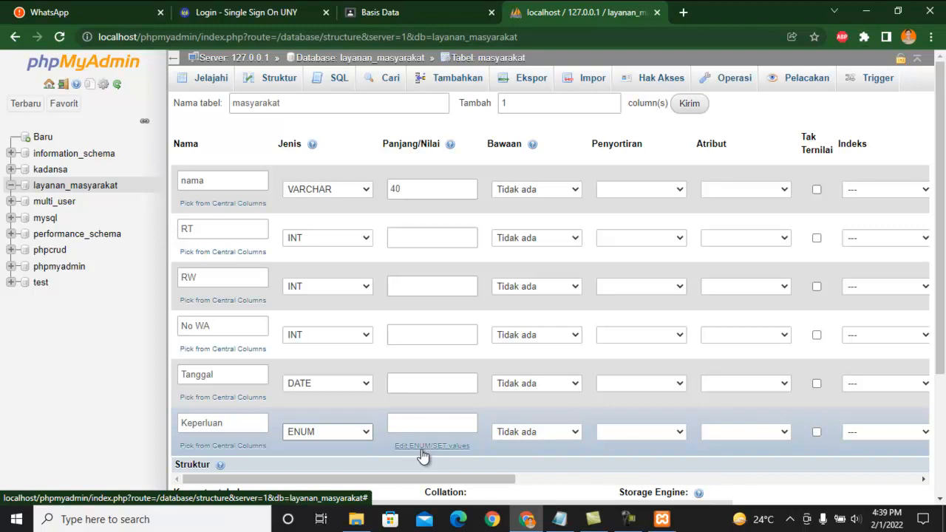
Enter 'Mengurus KK','Surat Kematian','Surat Domisili' as the Keperluan column's values and open them in the ENUM/SET editor
click(424, 426)
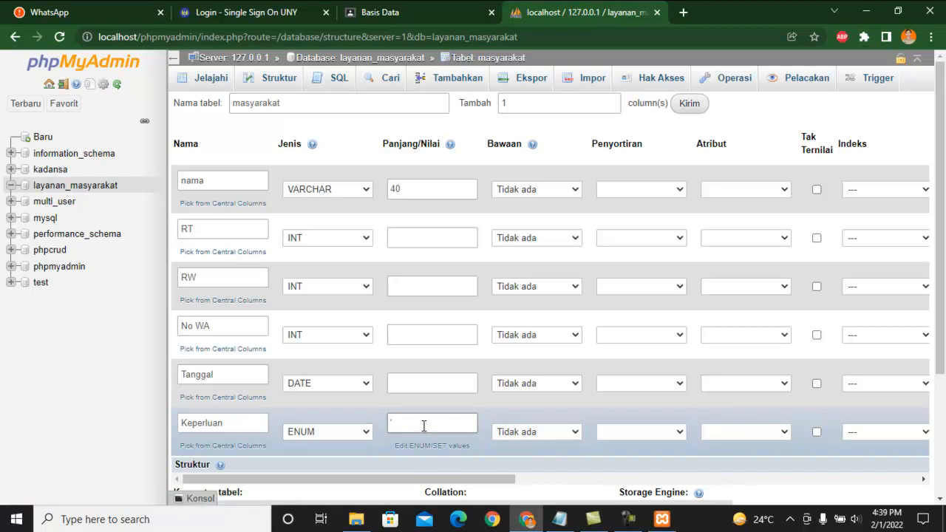
text('Mengurus KK', 'Surat Kematian', 'Surat Domisili')
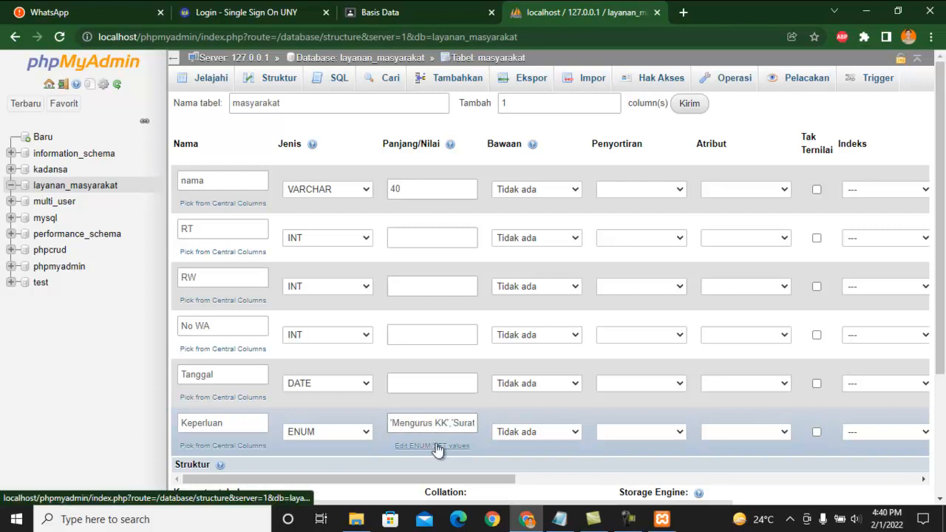
click(434, 445)
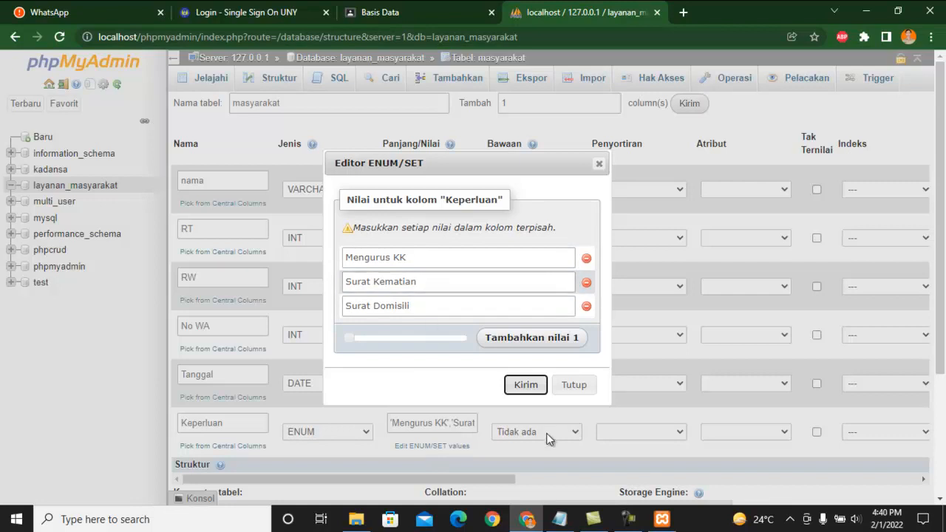
Check the options in the Notepad note and add Mengurus Pindahan as a fourth value for the Keperluan column
click(560, 519)
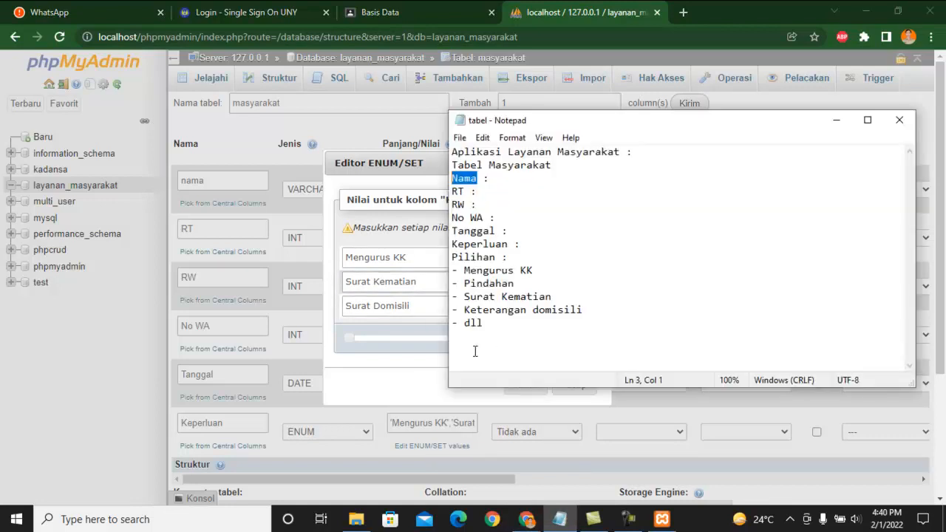
click(351, 333)
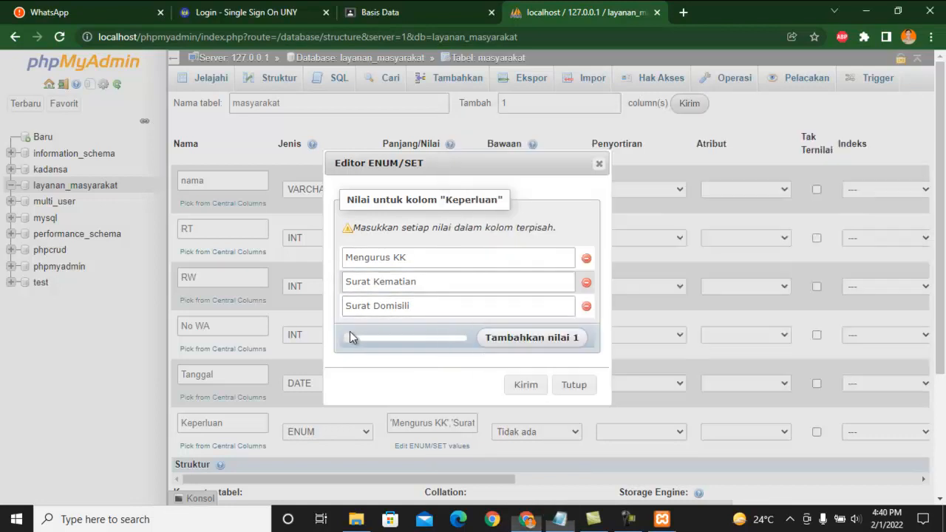
click(513, 338)
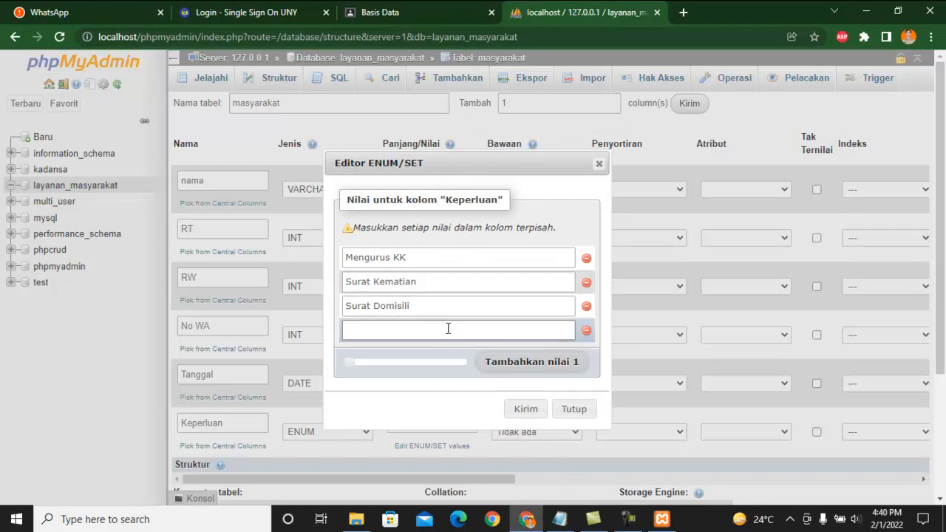
text(Mengurus Pindahan)
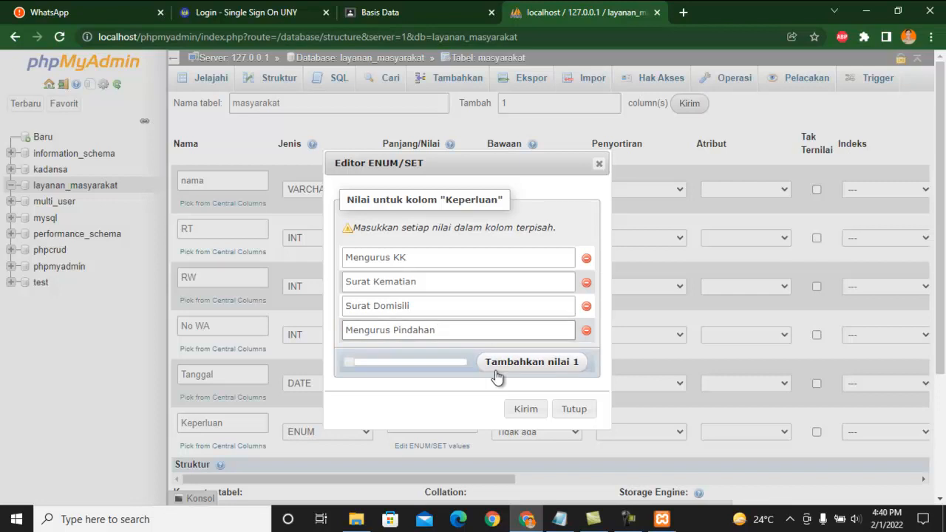
click(496, 370)
click(457, 355)
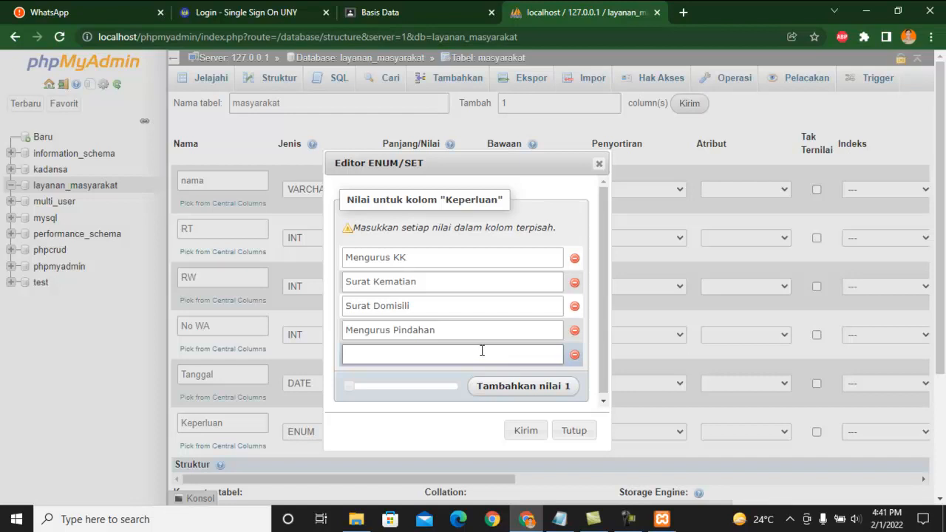
click(575, 356)
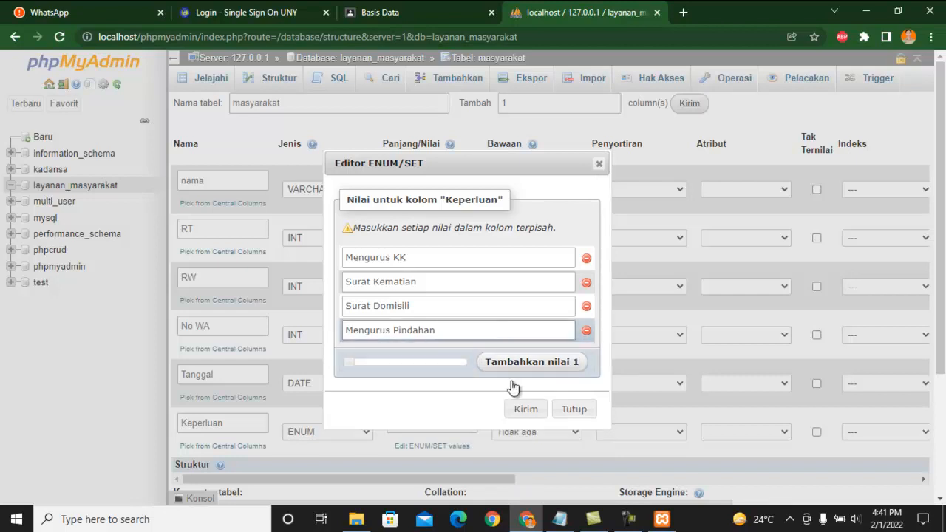
Apply the Keperluan value list, review the column definitions and save the masyarakat table
click(530, 408)
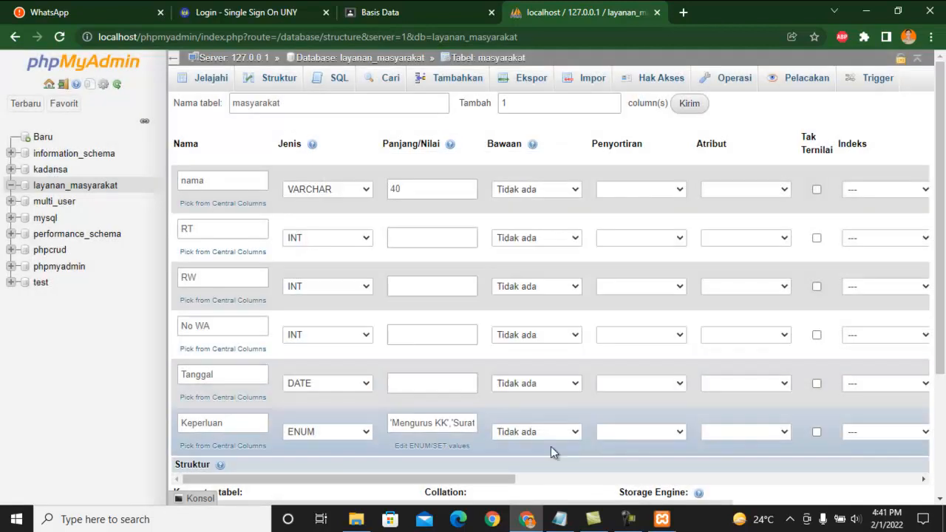
drag(458, 480, 424, 477)
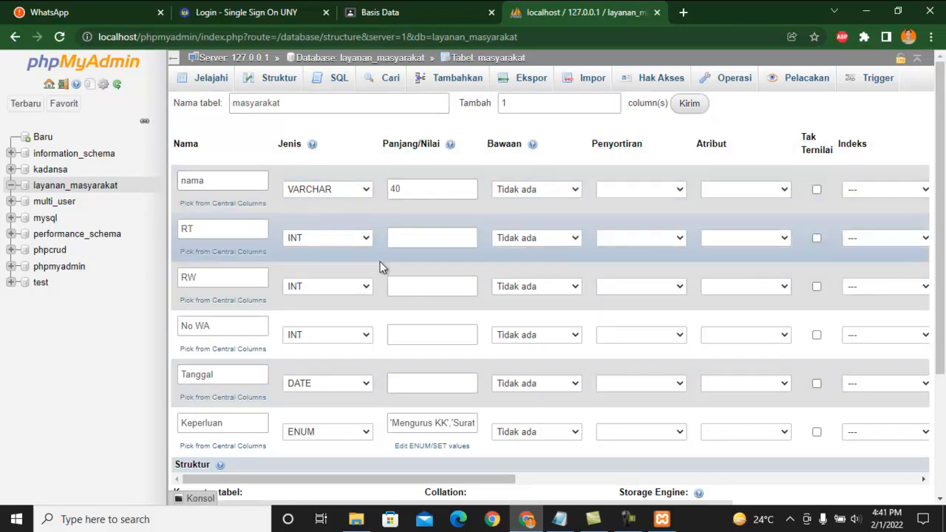
drag(384, 479, 320, 486)
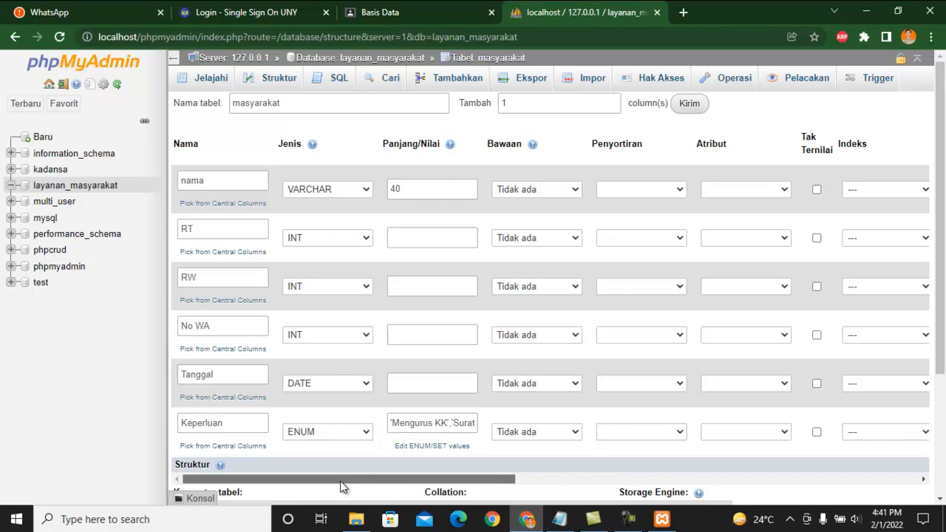
drag(346, 487, 222, 482)
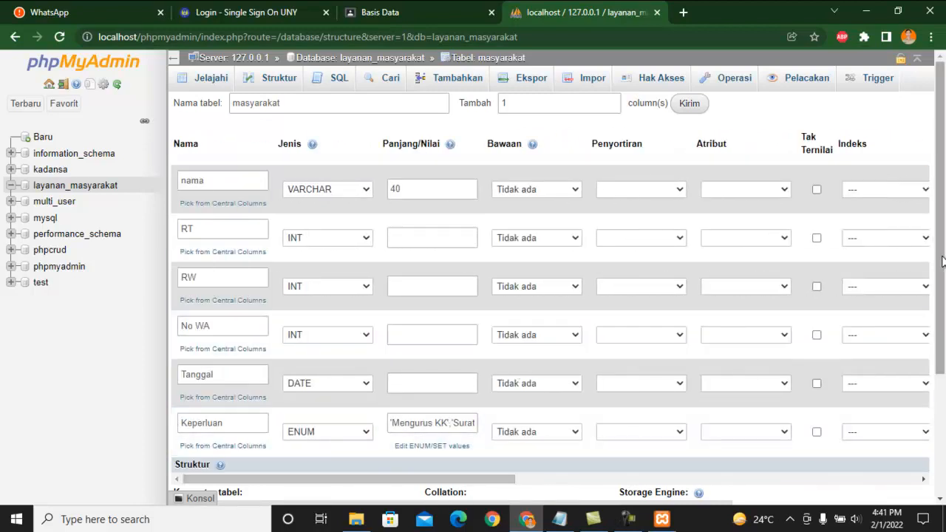
mouse_move(942, 144)
mouse_down()
mouse_move(944, 162)
mouse_move(945, 153)
mouse_up()
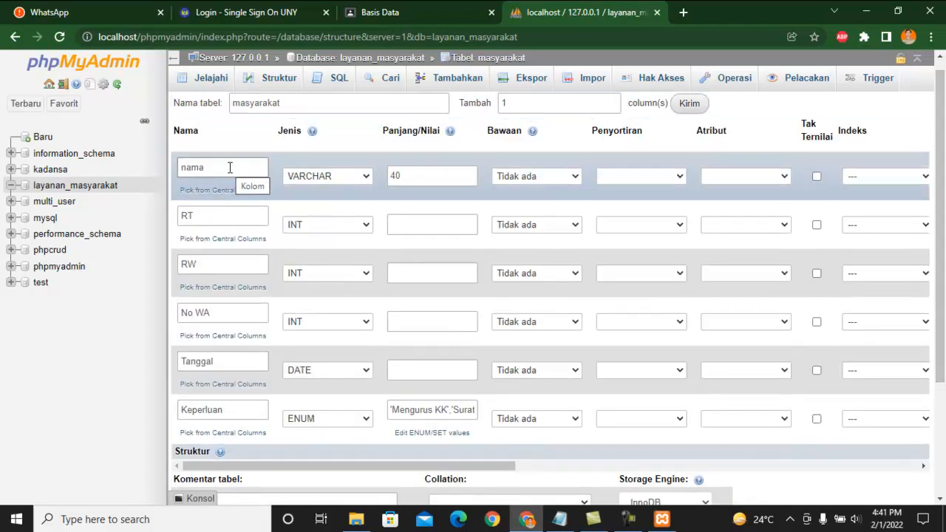
drag(230, 167, 153, 171)
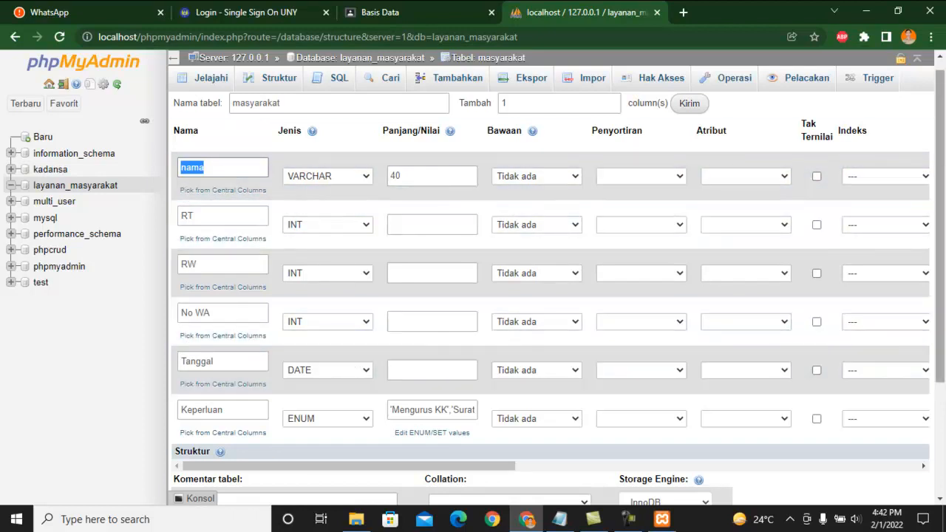
scroll(824, 341, down, 3)
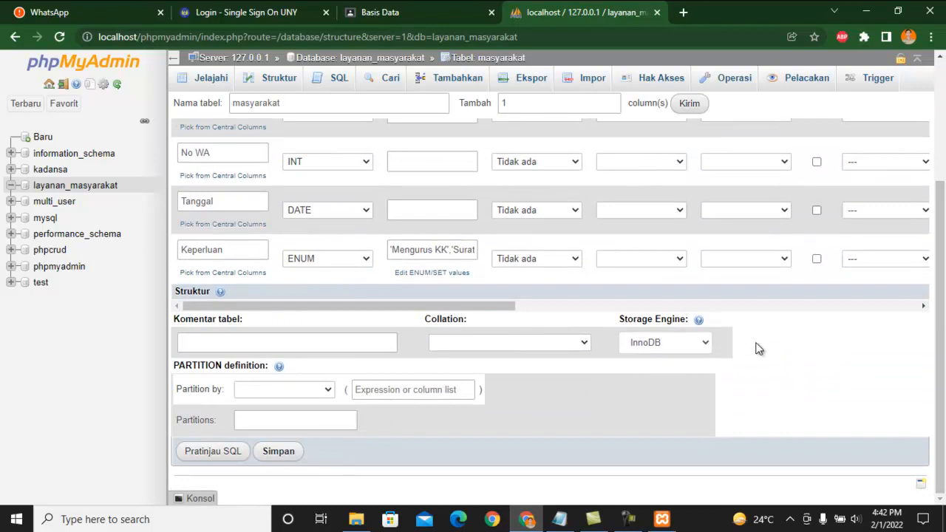
click(277, 452)
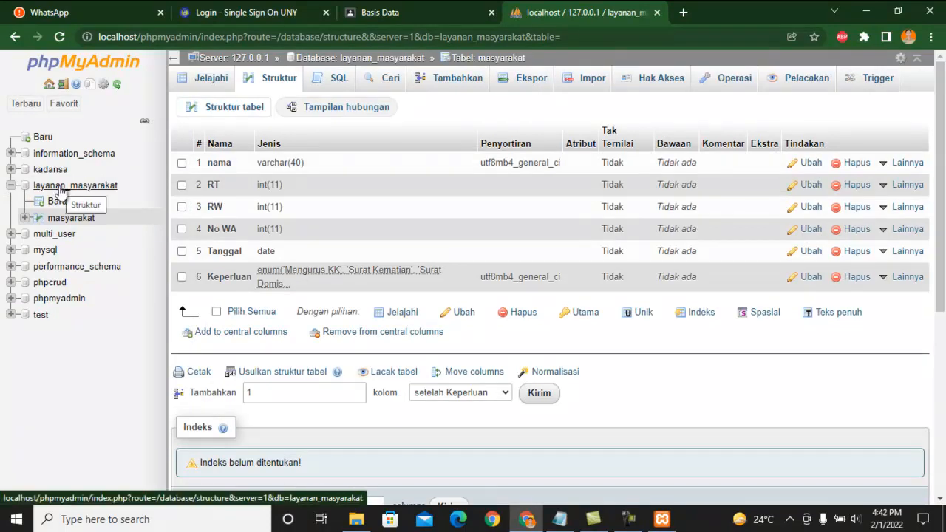
Examine the saved masyarakat table's contents and the layanan_masyarakat database's structure and export options
click(24, 218)
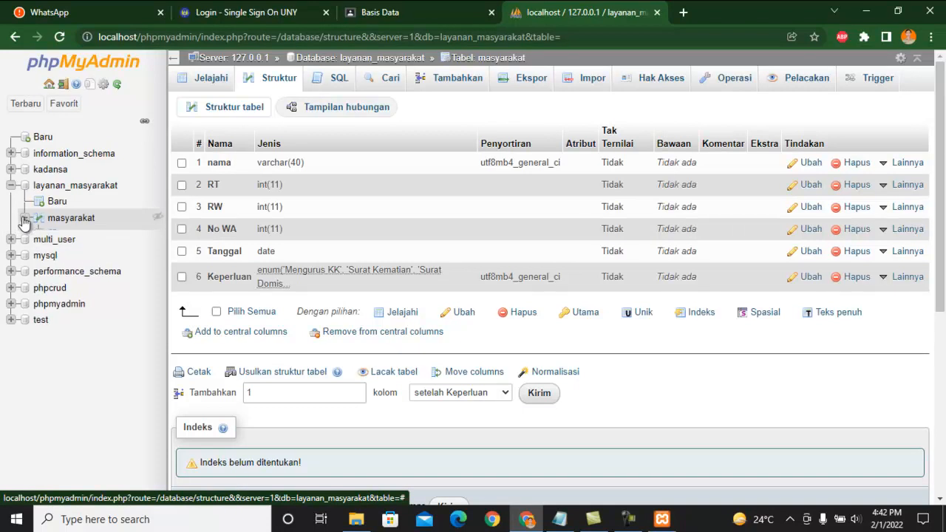
click(72, 224)
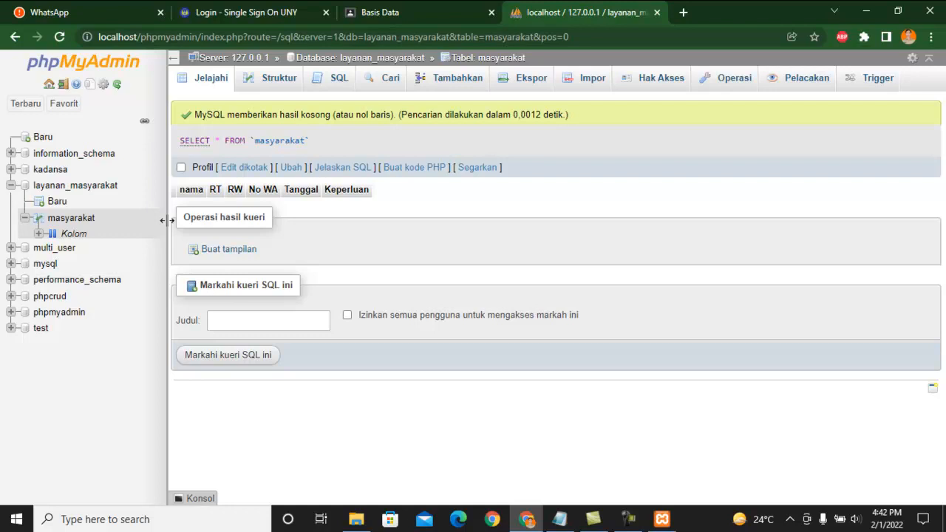
click(68, 190)
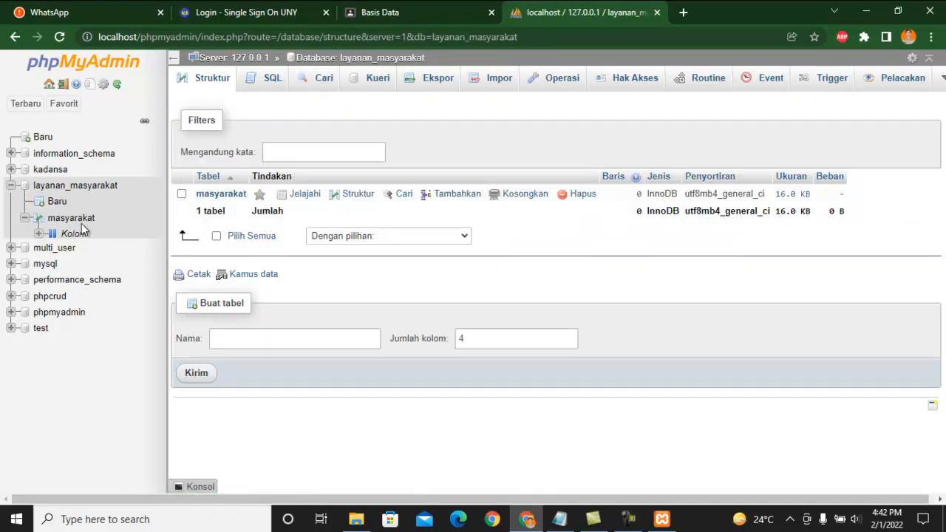
click(68, 190)
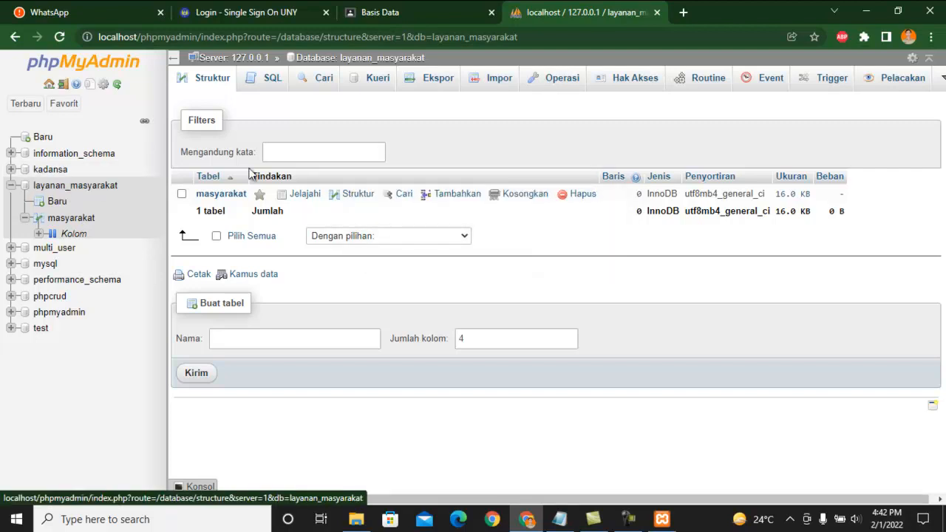
click(438, 85)
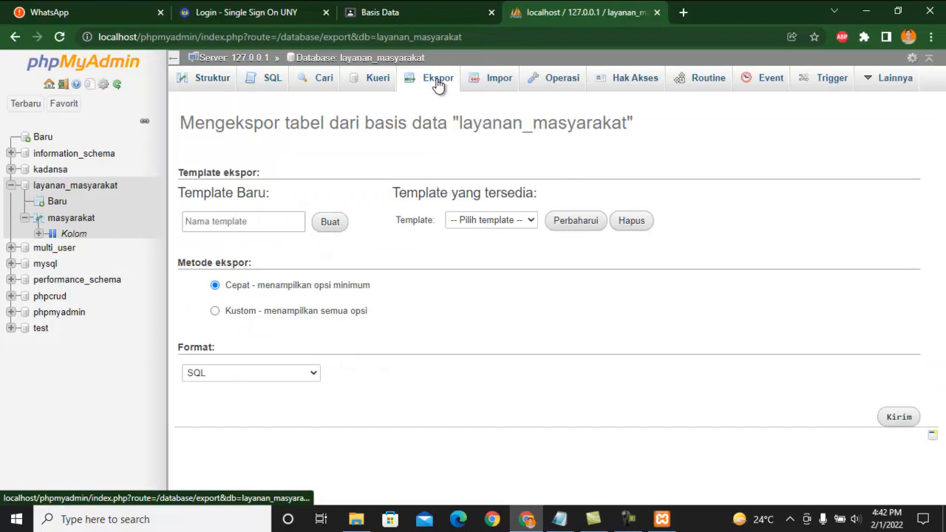
click(81, 190)
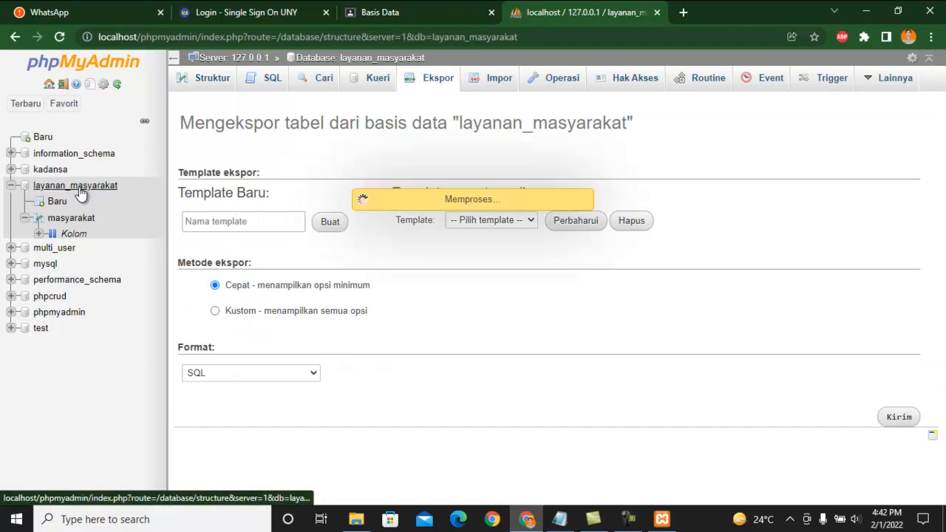
Export the layanan_masyarakat database with the quick method in SQL format and view the downloaded layanan_masyarakat.sql in its folder
click(427, 88)
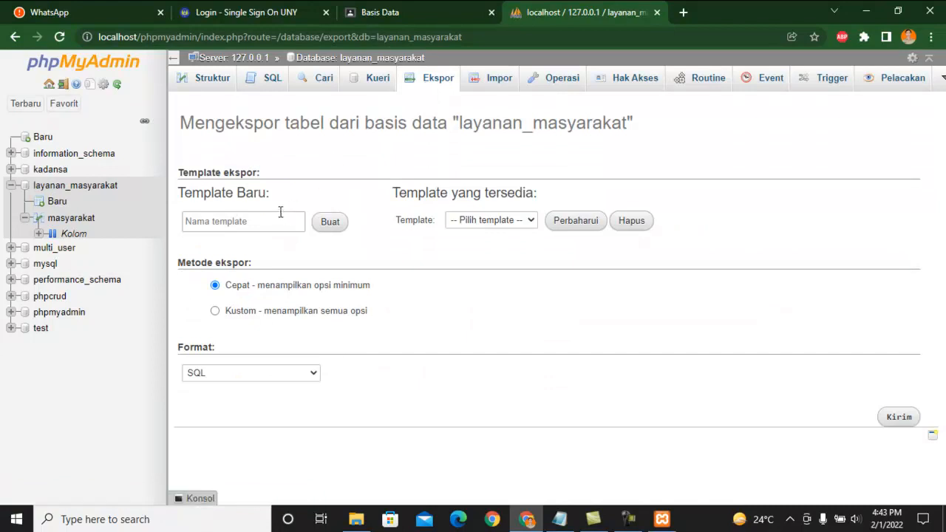
click(913, 419)
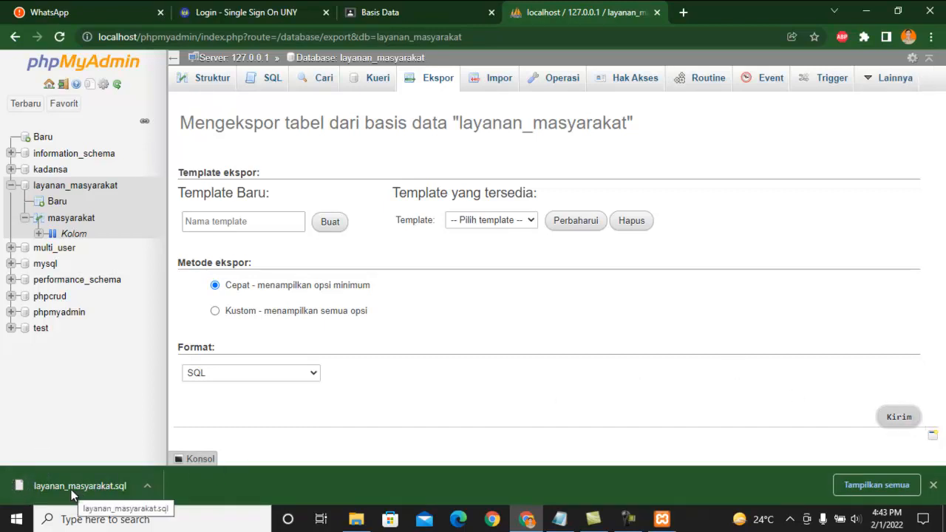
click(150, 485)
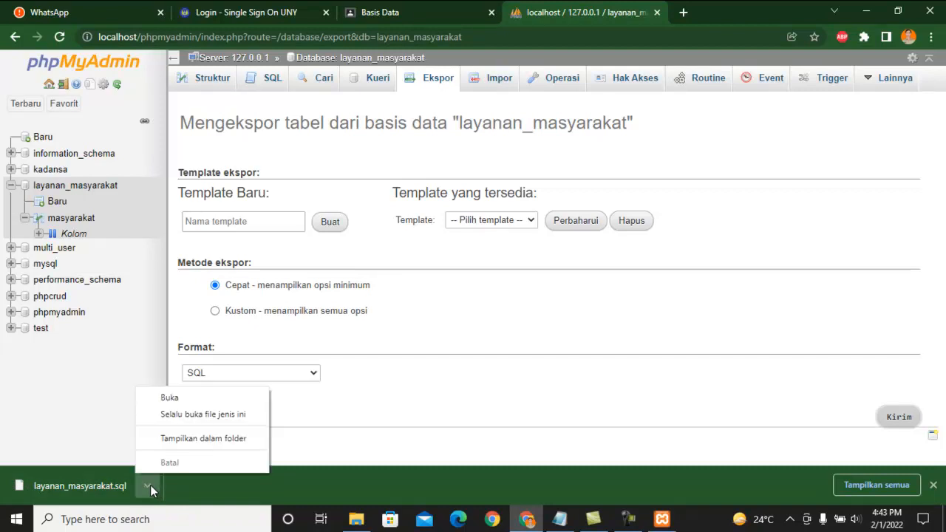
click(189, 441)
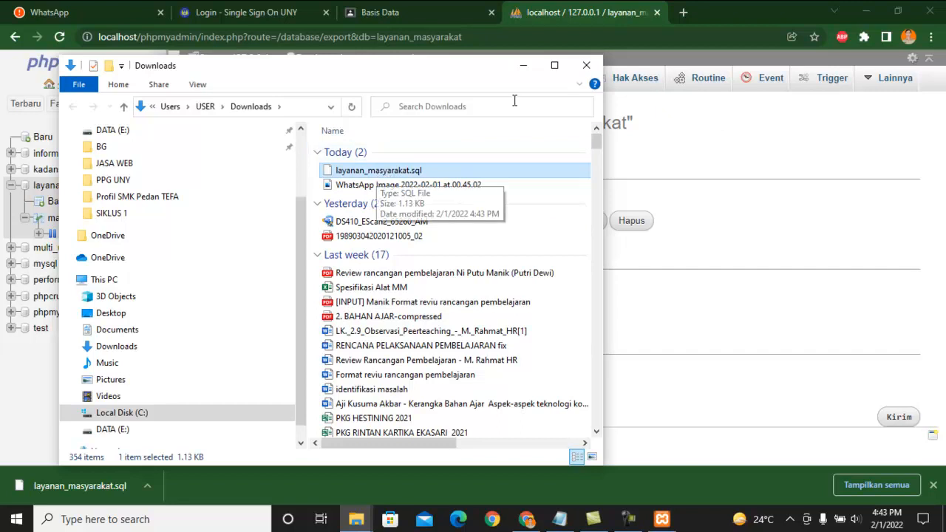
click(524, 66)
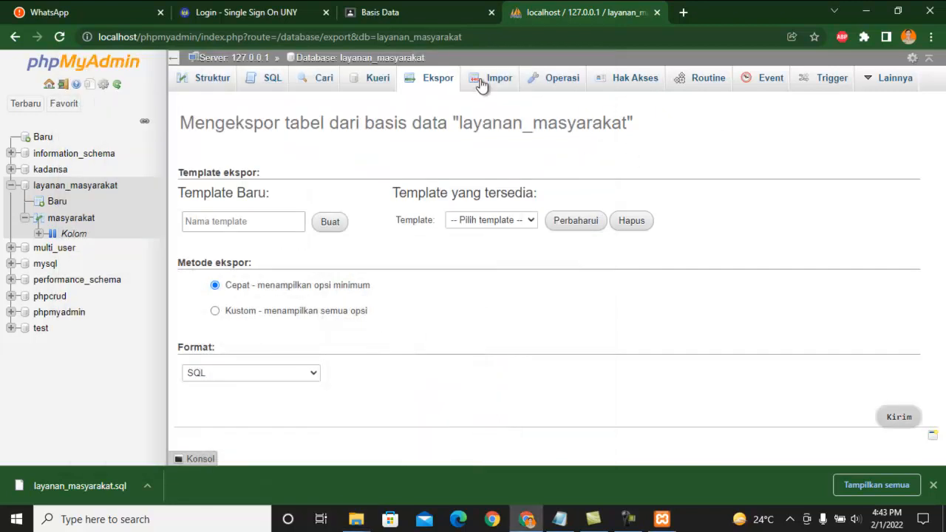
Examine the layanan_masyarakat import options and locate layanan_masyarakat.sql in Downloads as the import file, cancelling the file selection
click(481, 84)
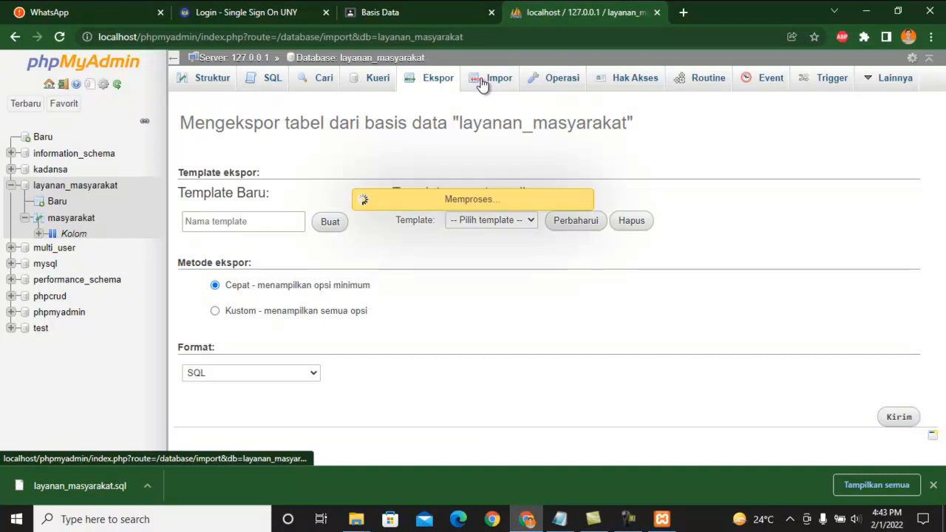
click(312, 226)
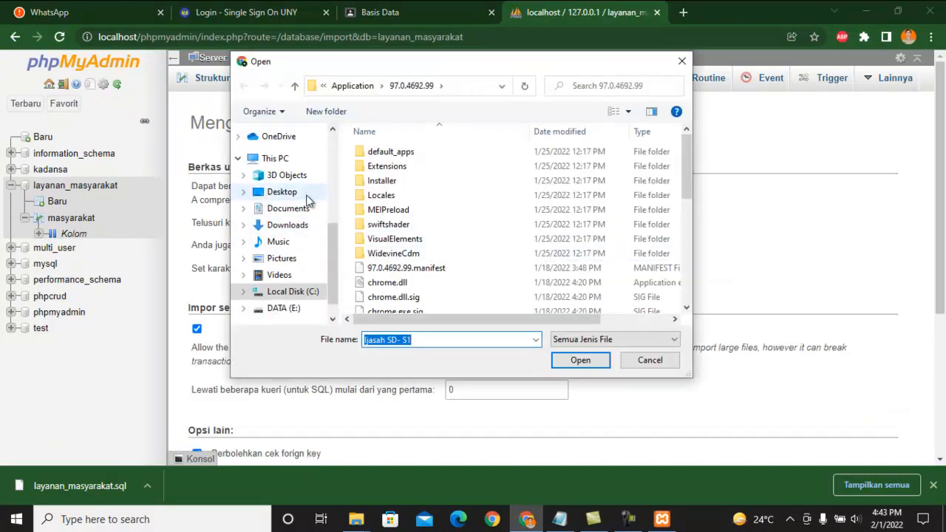
click(303, 224)
click(398, 199)
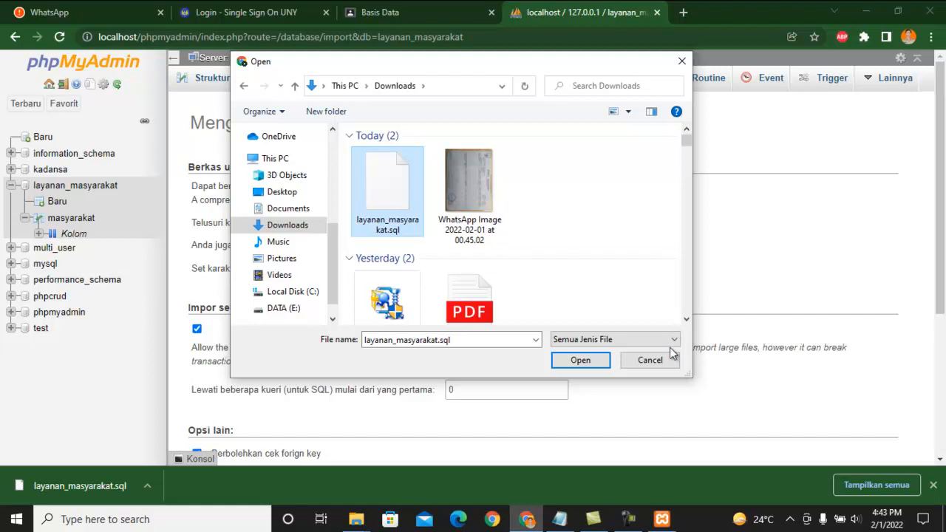
click(656, 362)
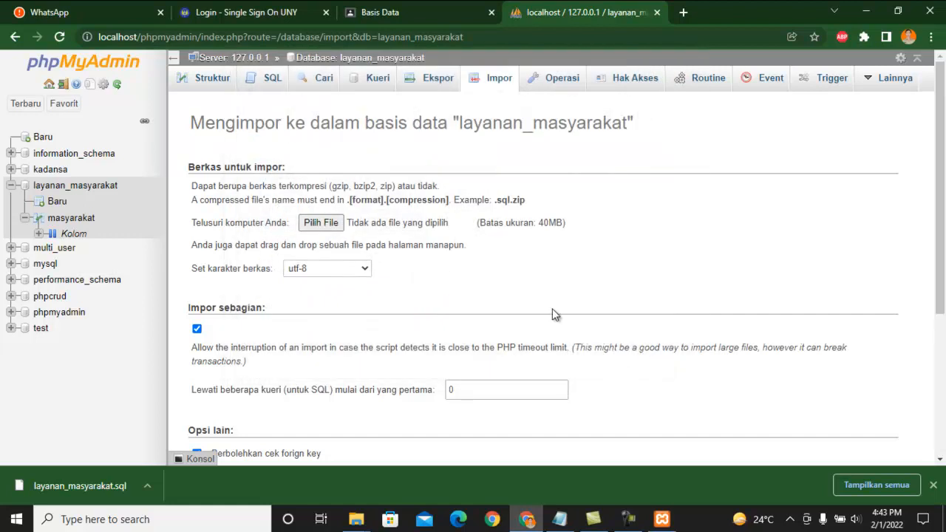